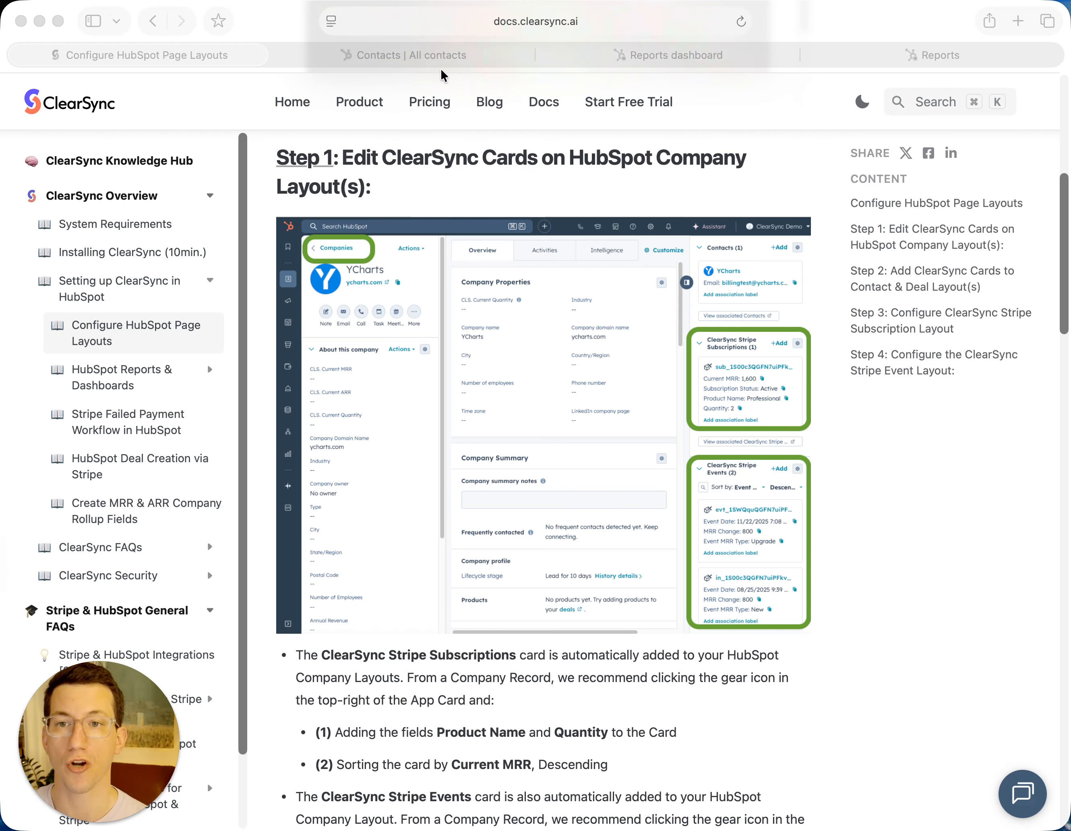
# Switch to HubSpot, go to the Shopify company record, and open the default company record view for layout editing.
pyautogui.click(435, 58)
pyautogui.moveTo(35, 192)
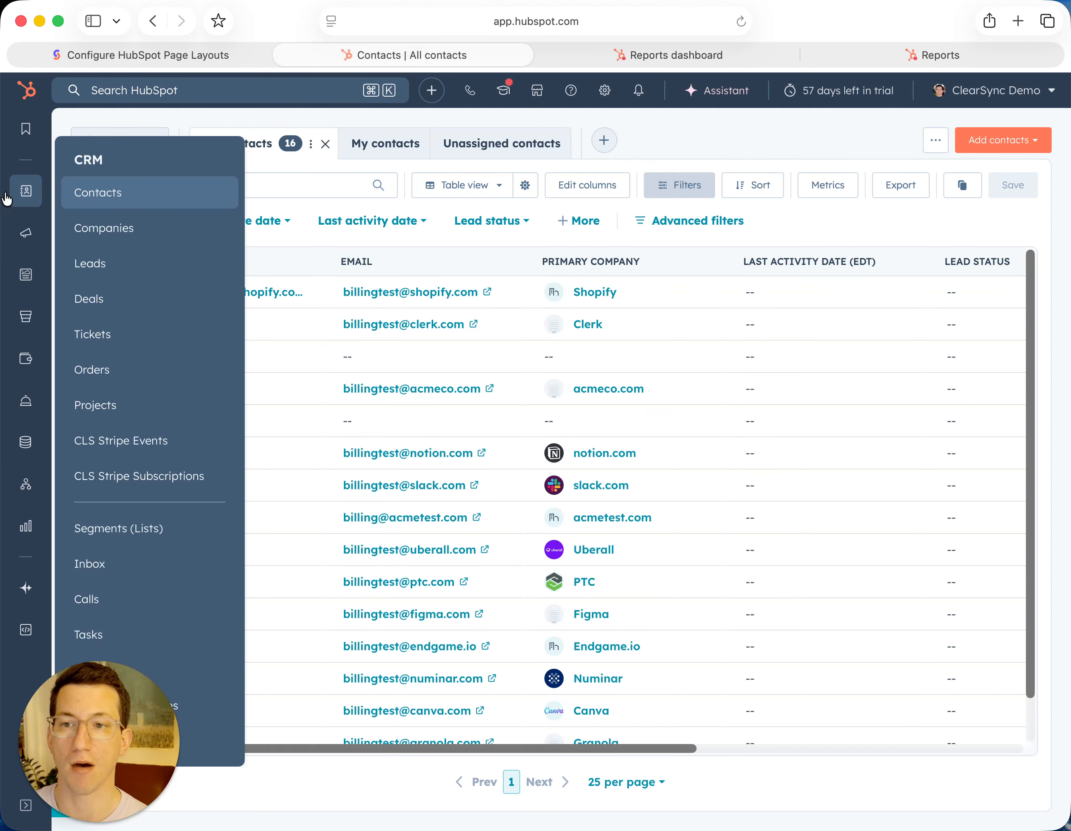
pyautogui.click(102, 230)
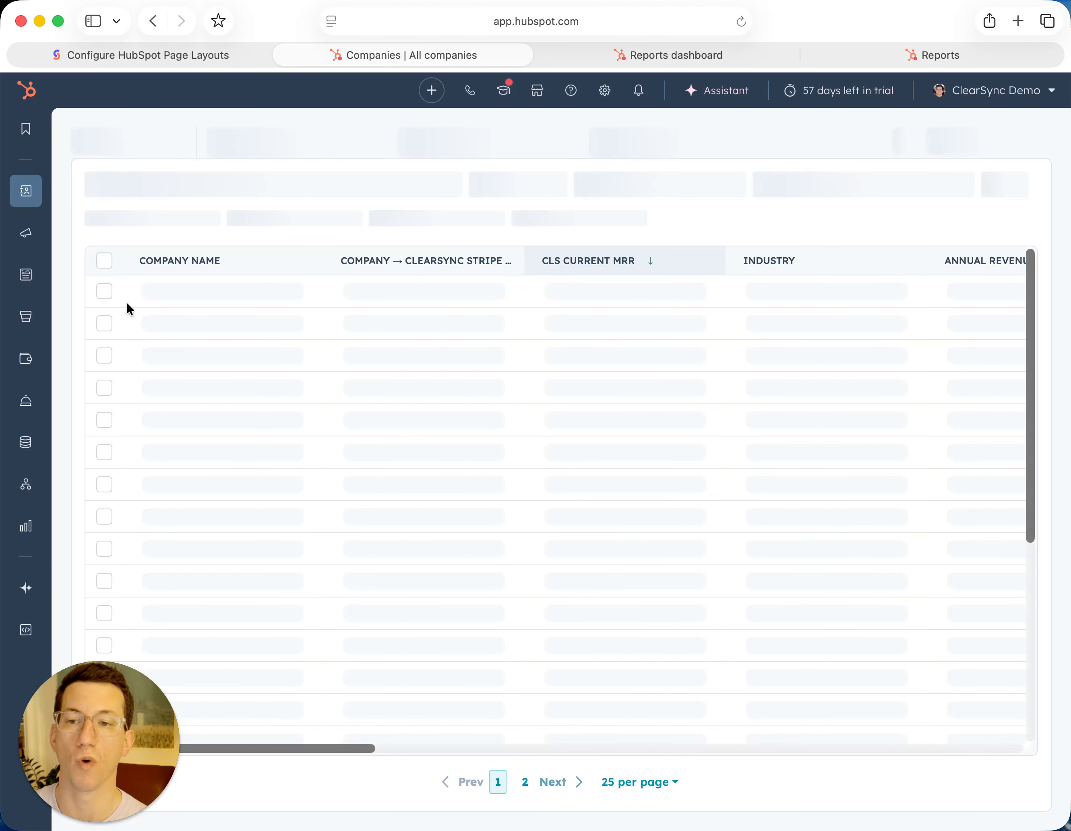
pyautogui.click(196, 296)
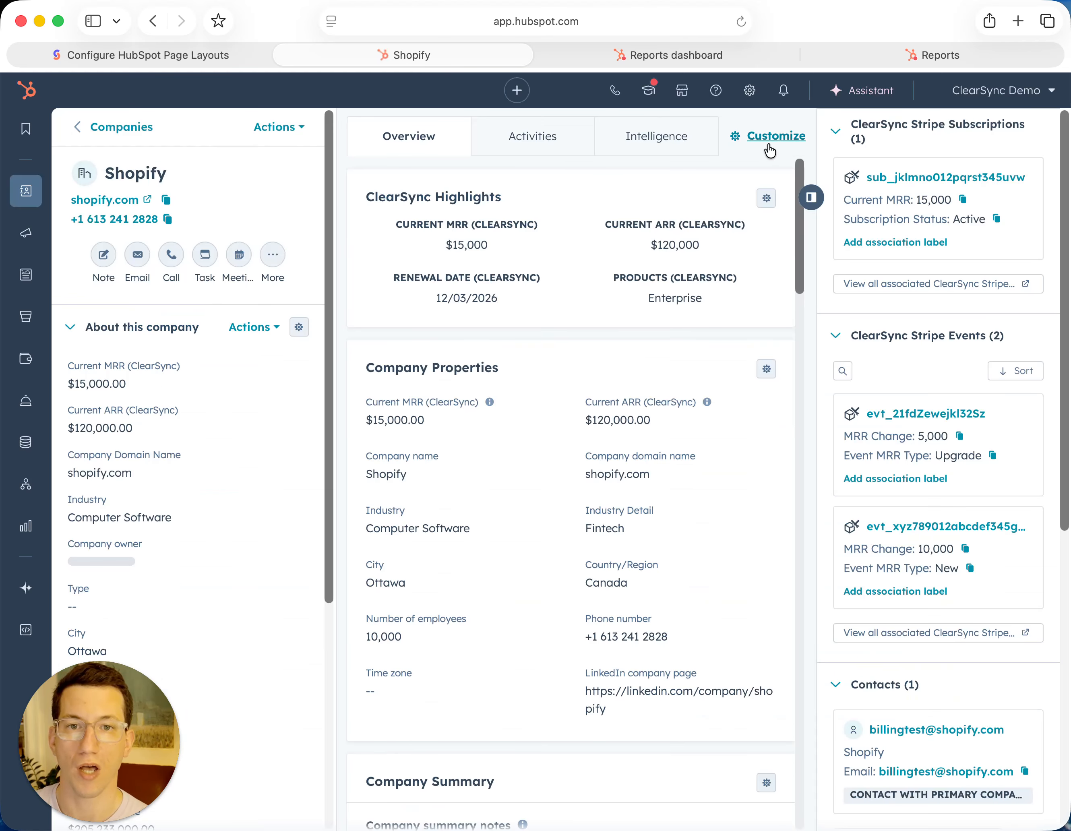
pyautogui.click(770, 149)
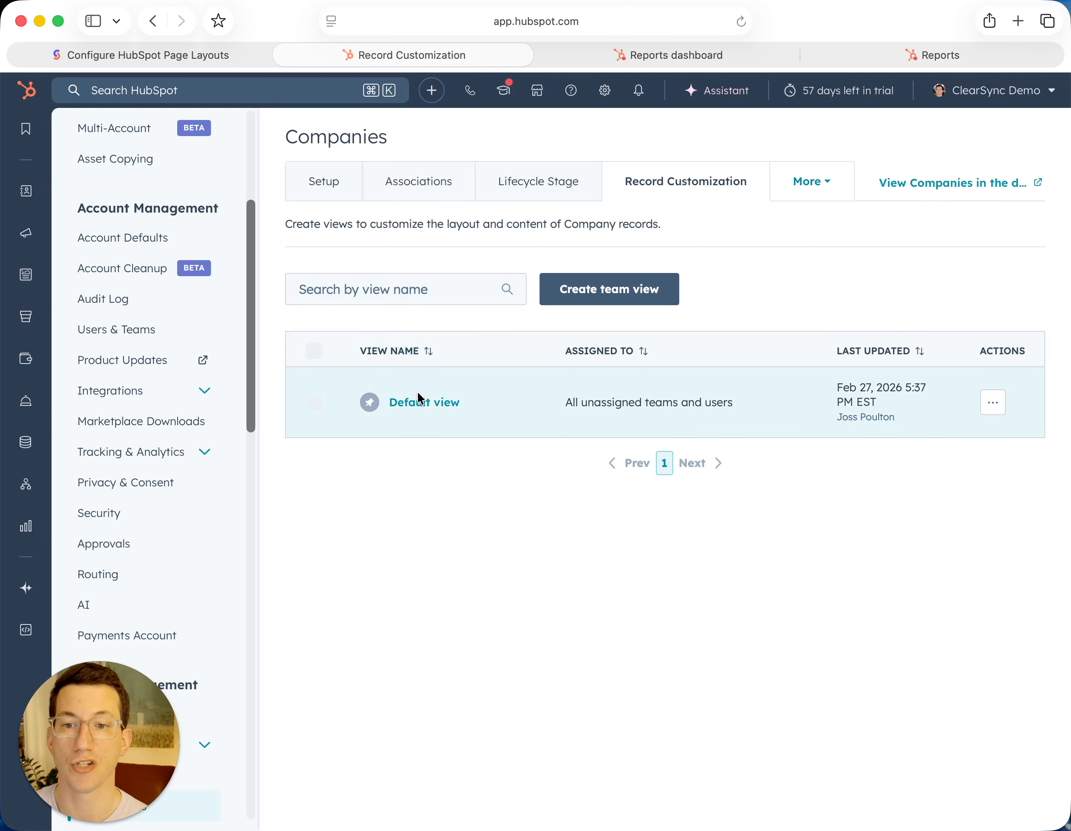
pyautogui.click(452, 401)
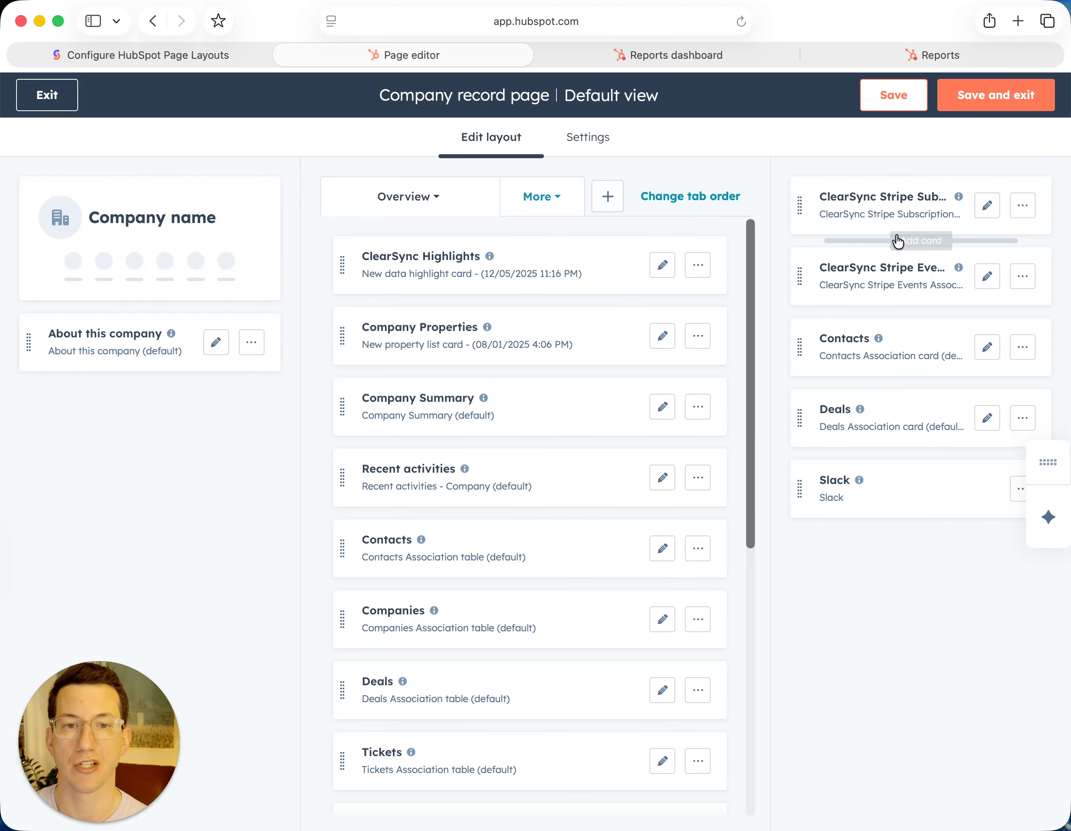
# Add the Product Name and Quantity properties to the ClearSync Stripe Subscriptions card of the company layout.
pyautogui.click(982, 212)
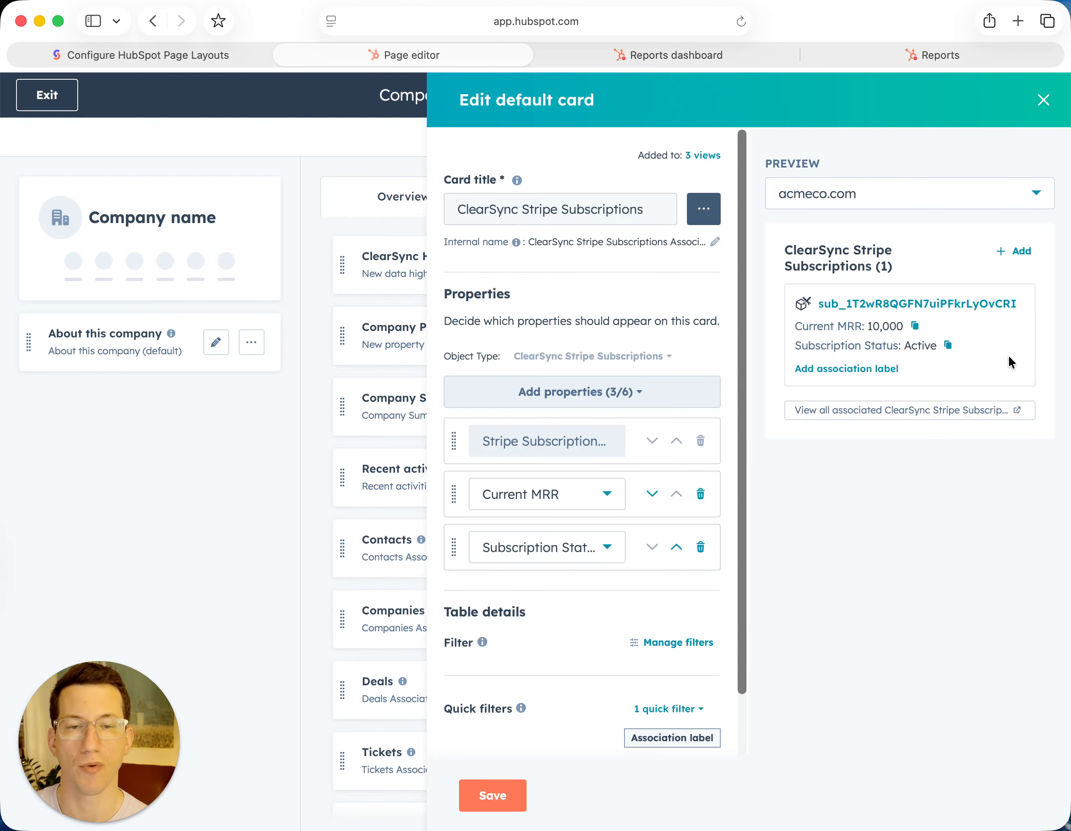
pyautogui.click(587, 395)
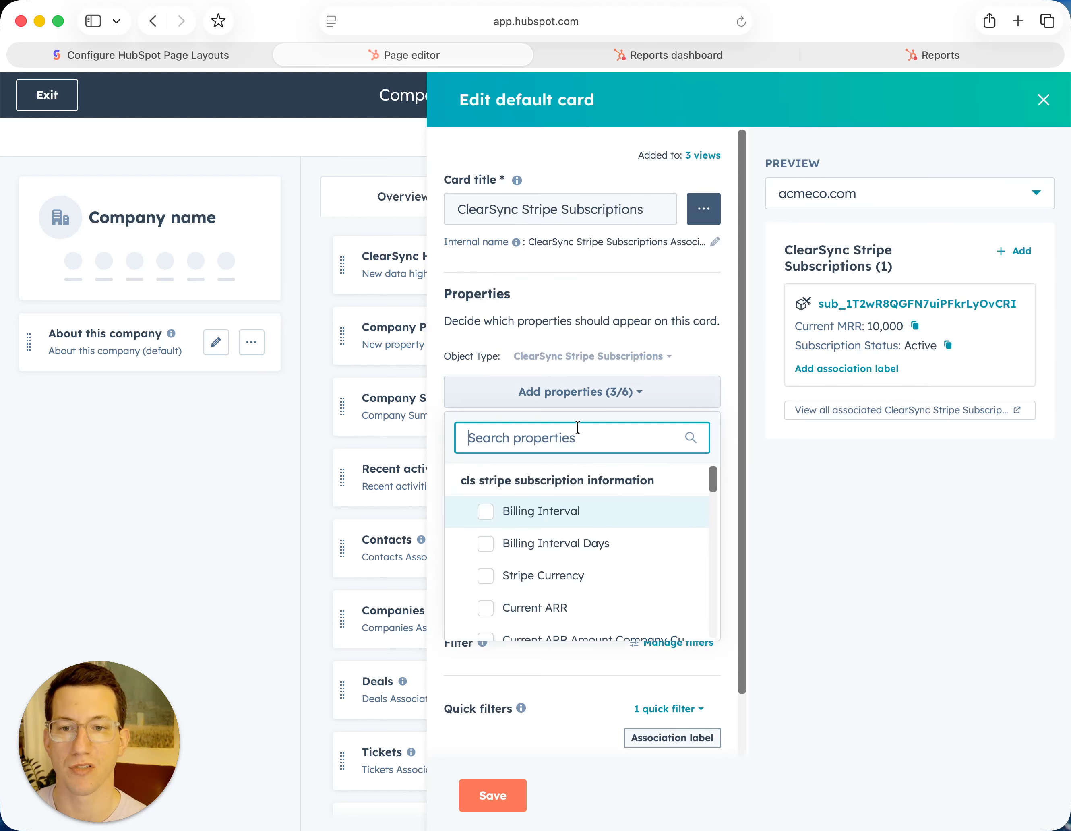
pyautogui.write('pro')
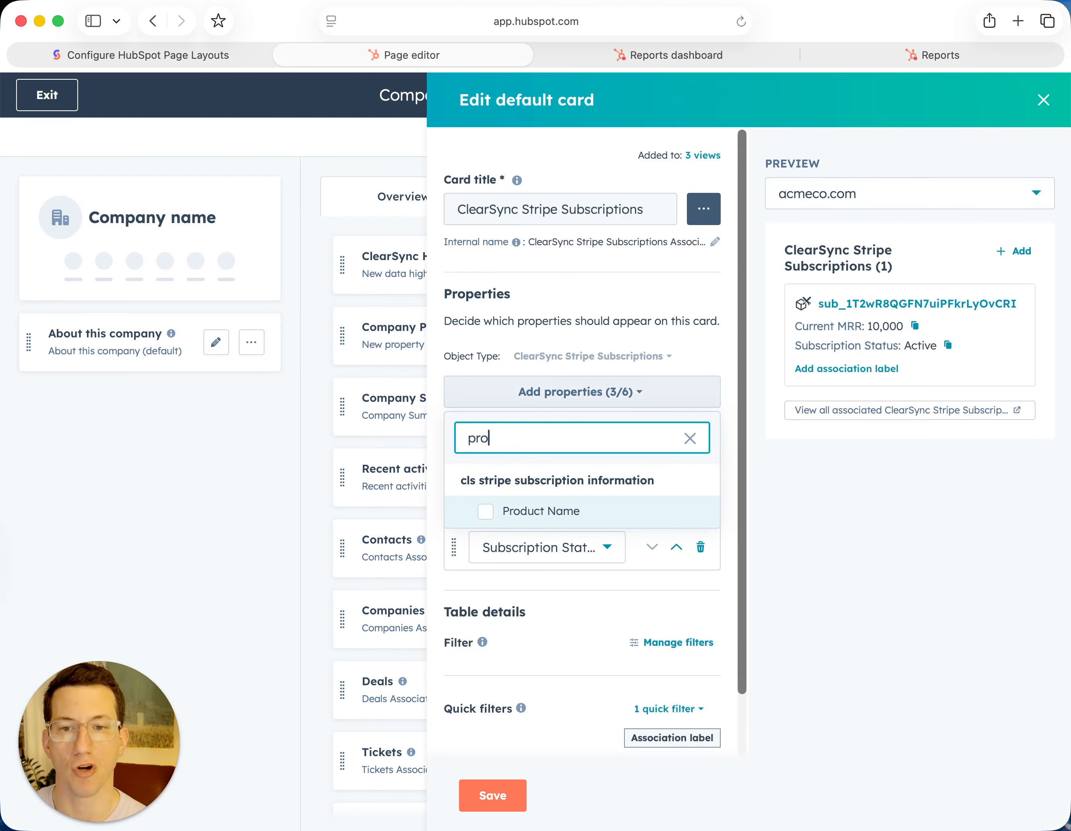
pyautogui.click(488, 511)
pyautogui.doubleClick(531, 437)
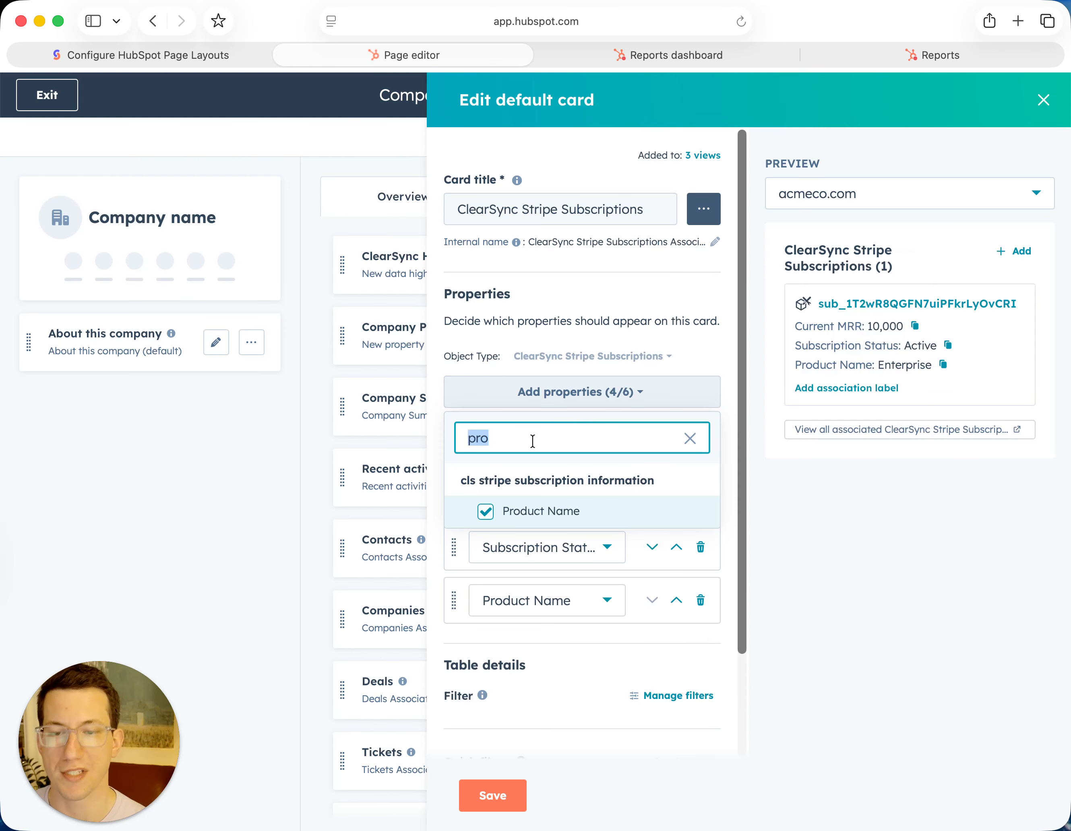
pyautogui.write('quant')
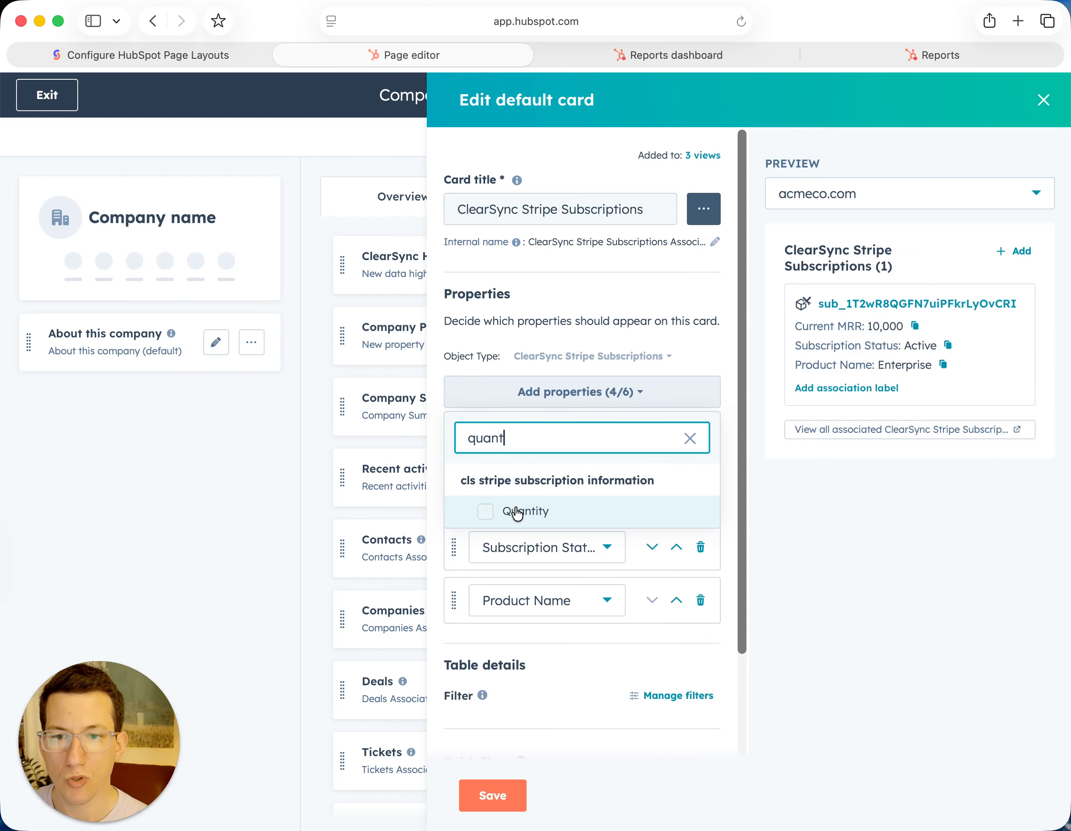
pyautogui.click(516, 514)
pyautogui.click(581, 388)
# Sort the ClearSync Stripe Subscriptions card by Current MRR in descending order and save the card.
pyautogui.scroll(-3, 600, 467)
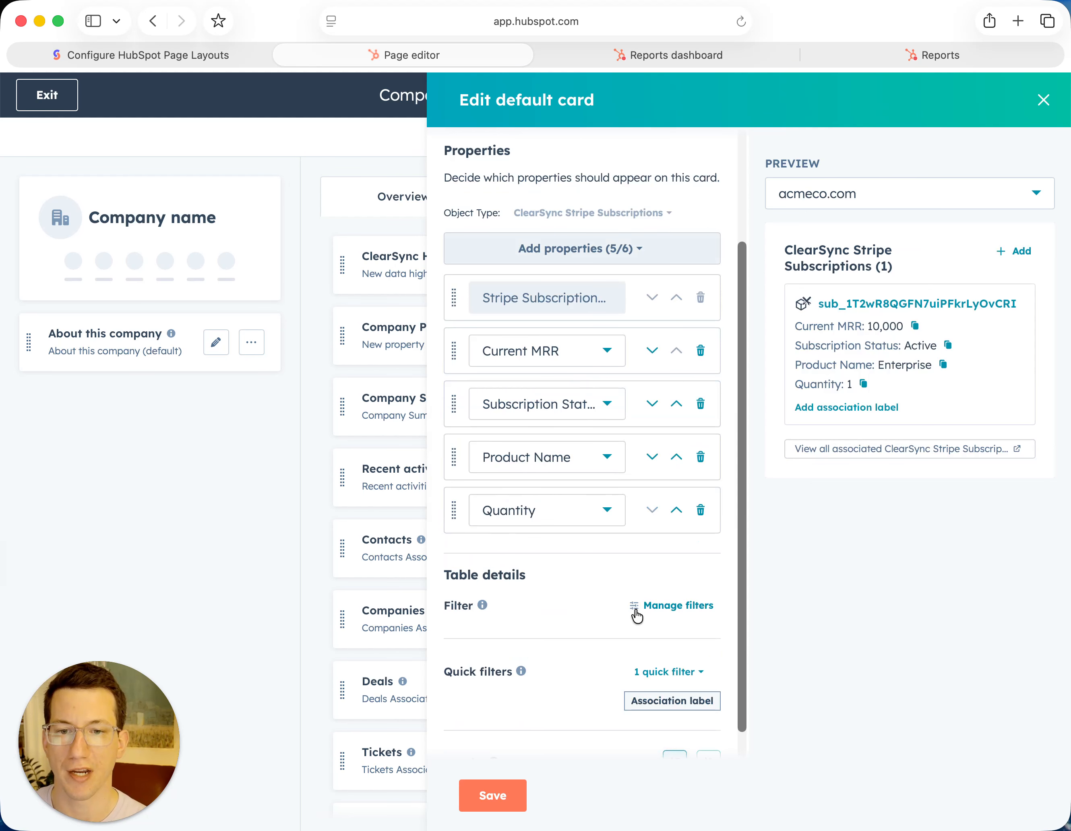
pyautogui.scroll(-1, 637, 616)
pyautogui.click(605, 733)
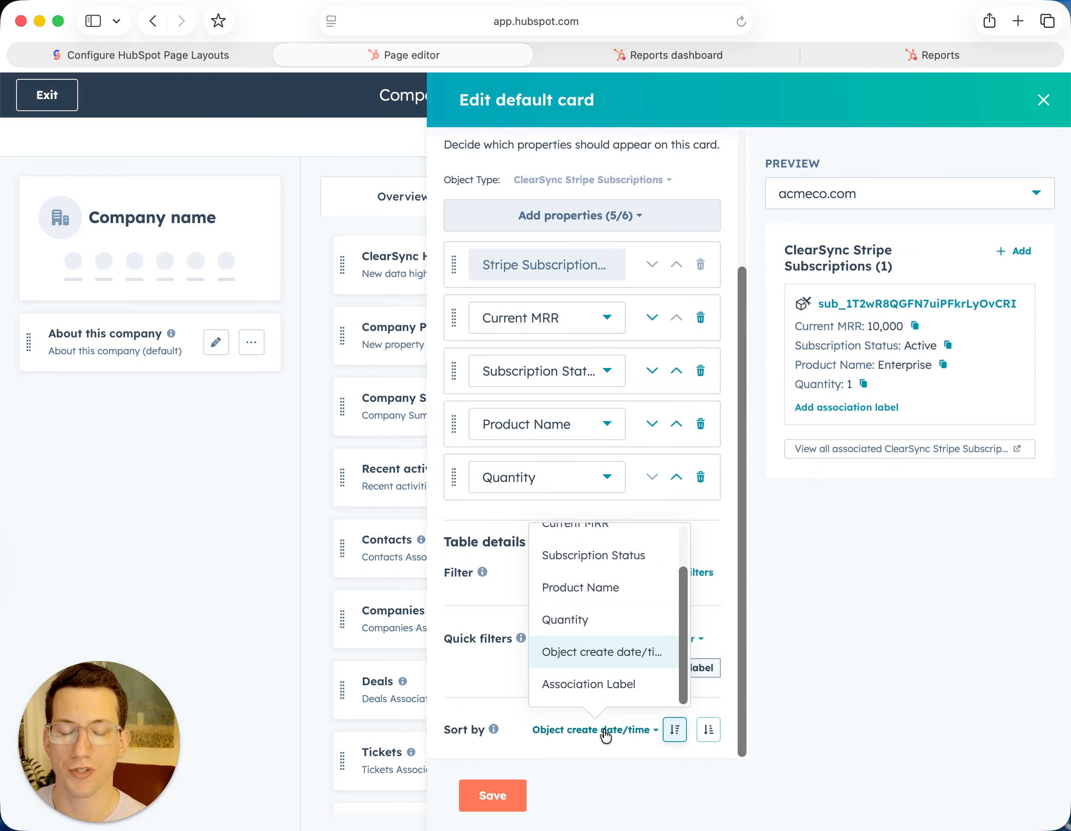
pyautogui.scroll(2, 622, 625)
pyautogui.click(609, 584)
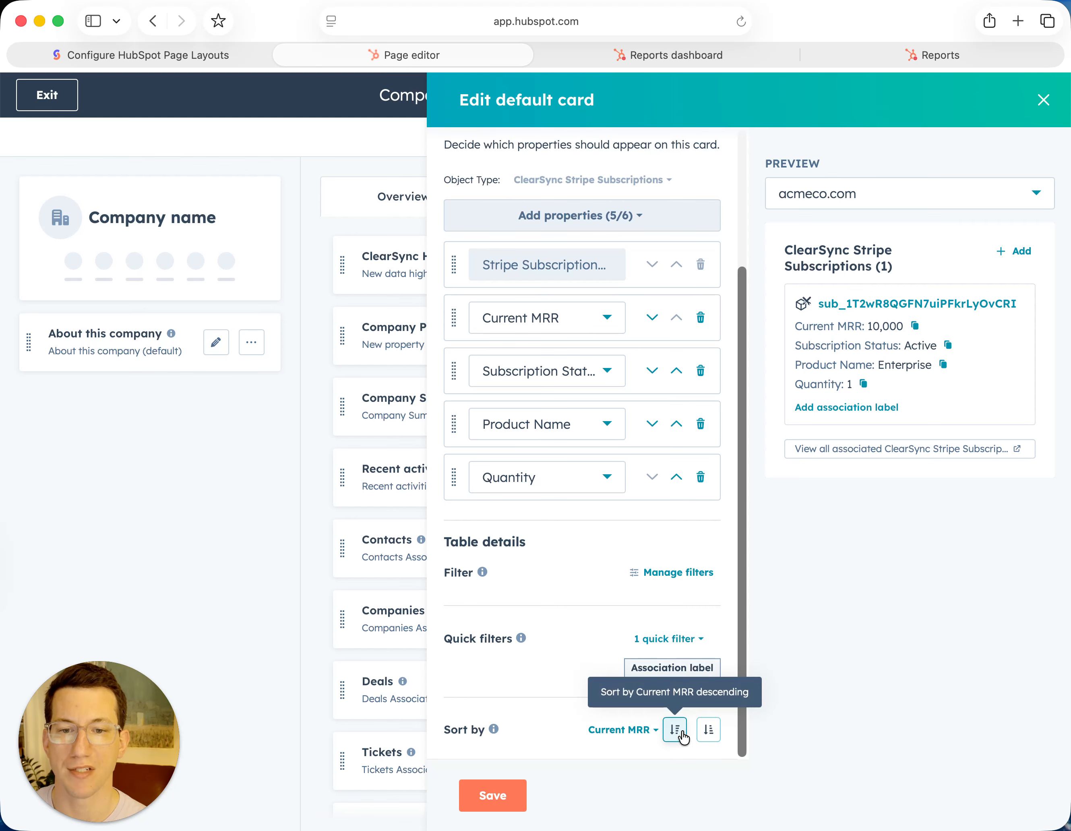
pyautogui.click(492, 795)
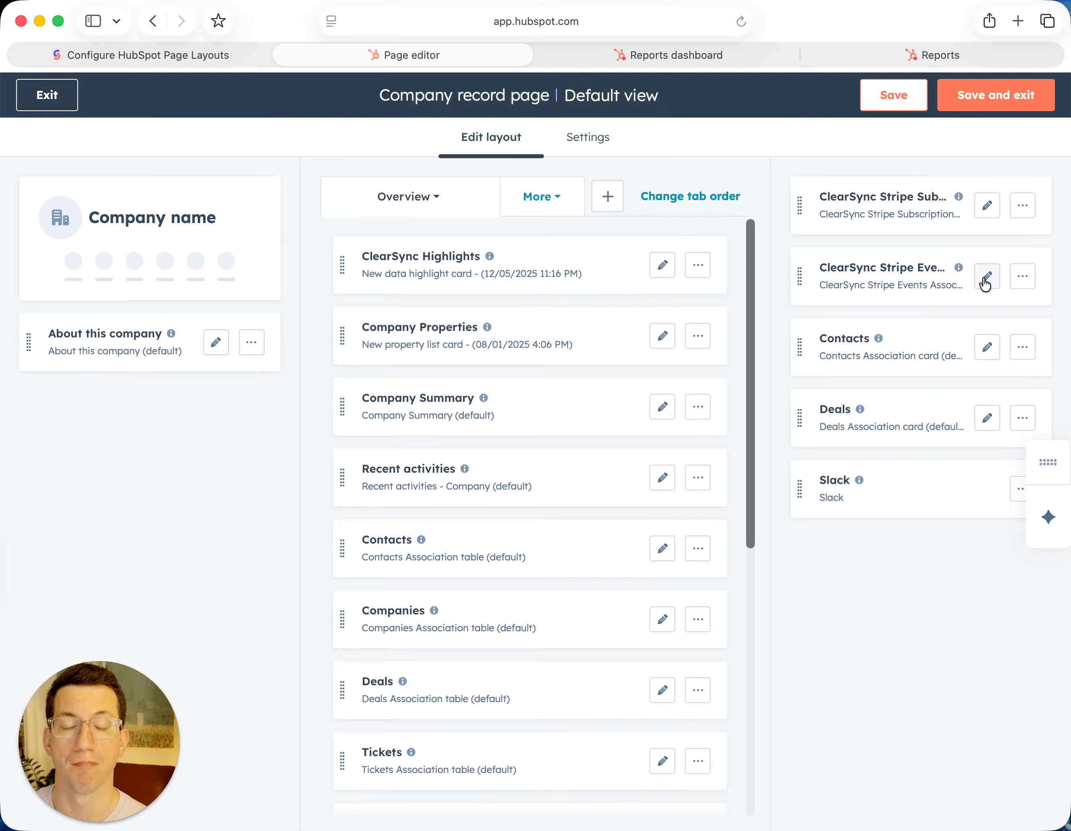
# Add the Event Date property to the ClearSync Stripe Events card of the company layout.
pyautogui.moveTo(934, 258)
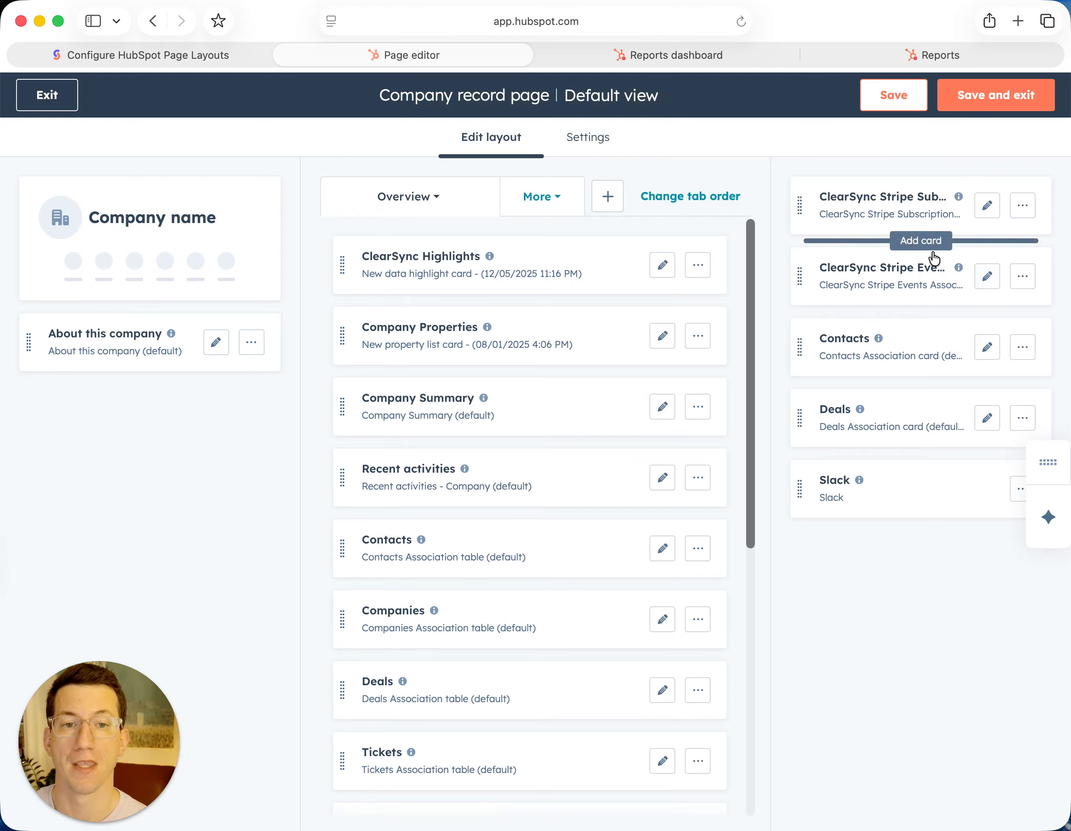
pyautogui.click(987, 276)
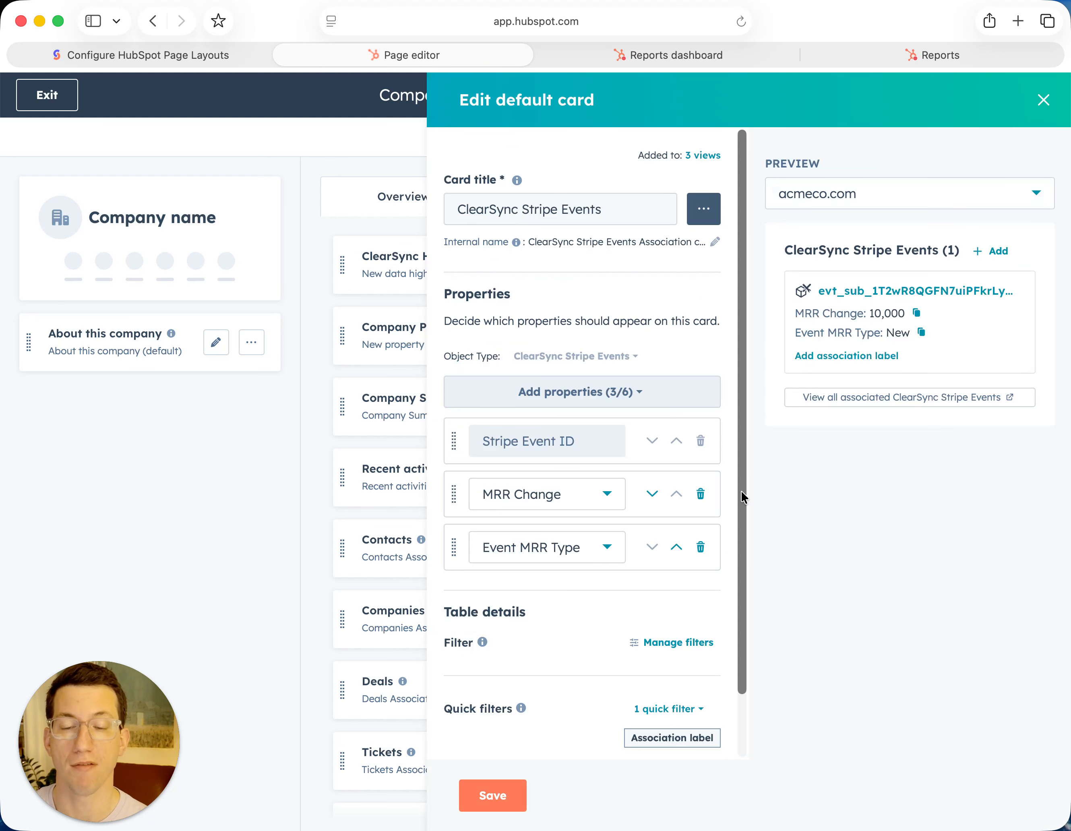
pyautogui.click(607, 405)
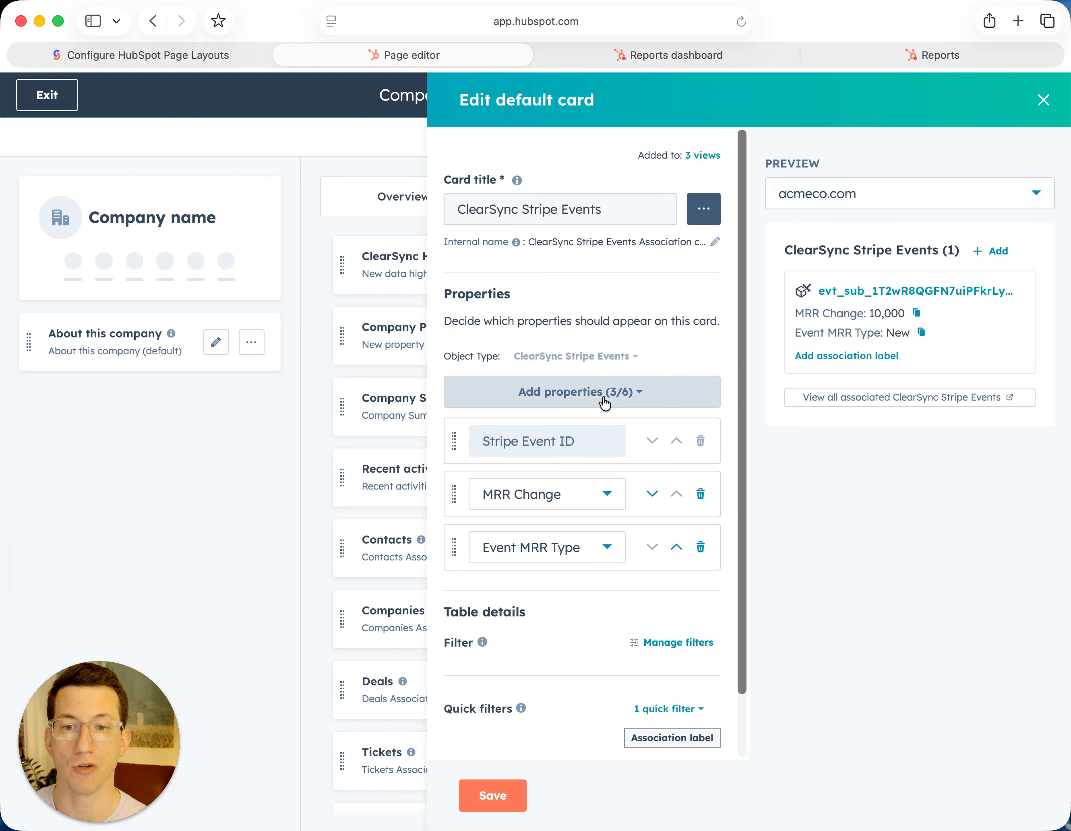
pyautogui.write('eve')
pyautogui.click(539, 576)
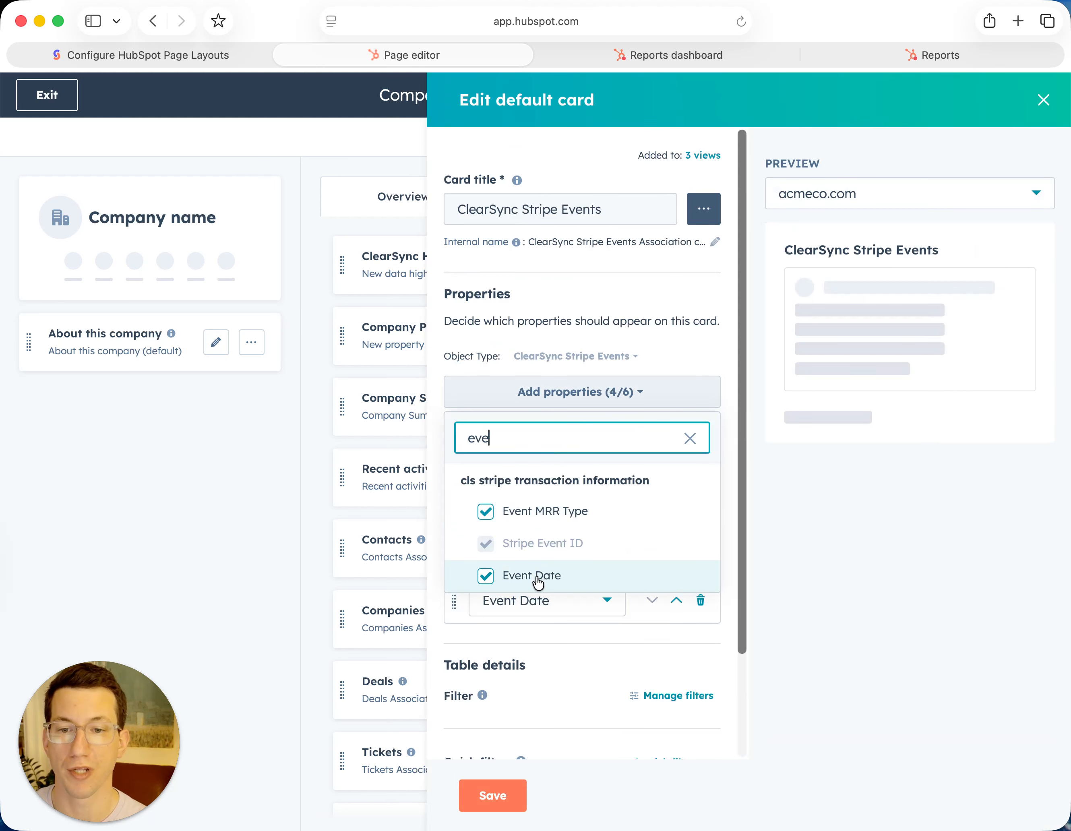
pyautogui.click(593, 320)
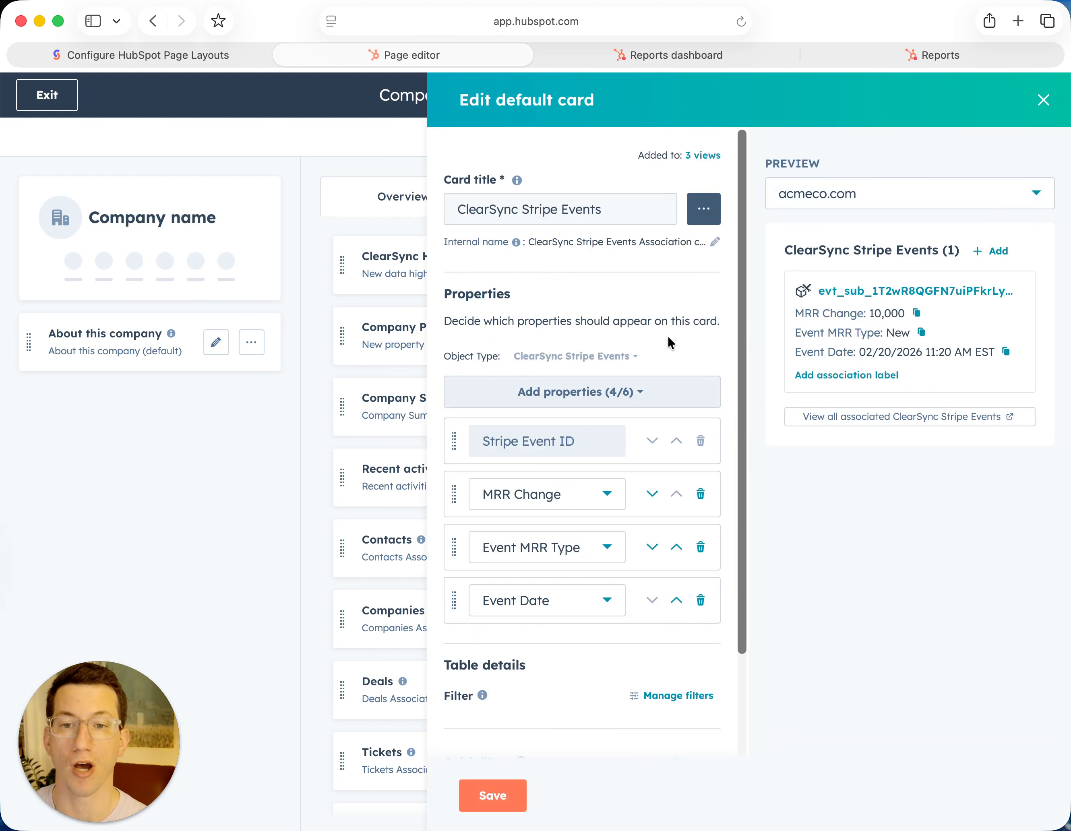
# Sort the ClearSync Stripe Events card by Event Date in descending order and save the card.
pyautogui.scroll(-3, 656, 333)
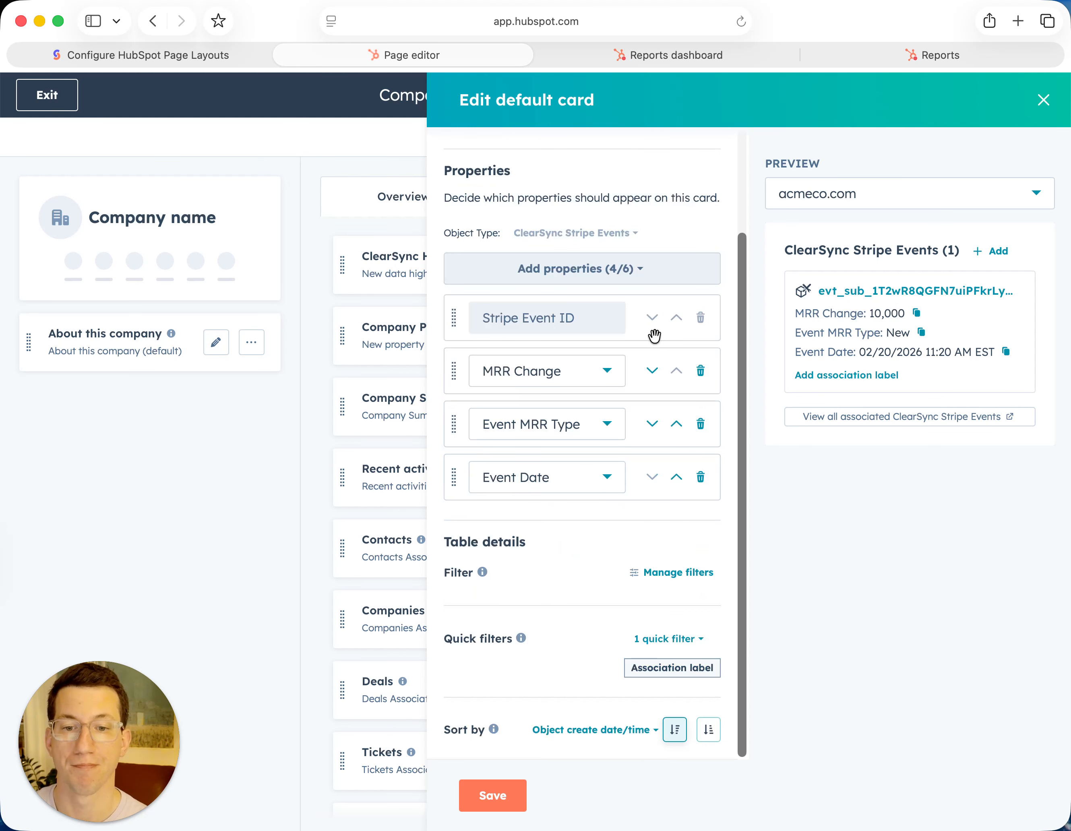
pyautogui.click(607, 732)
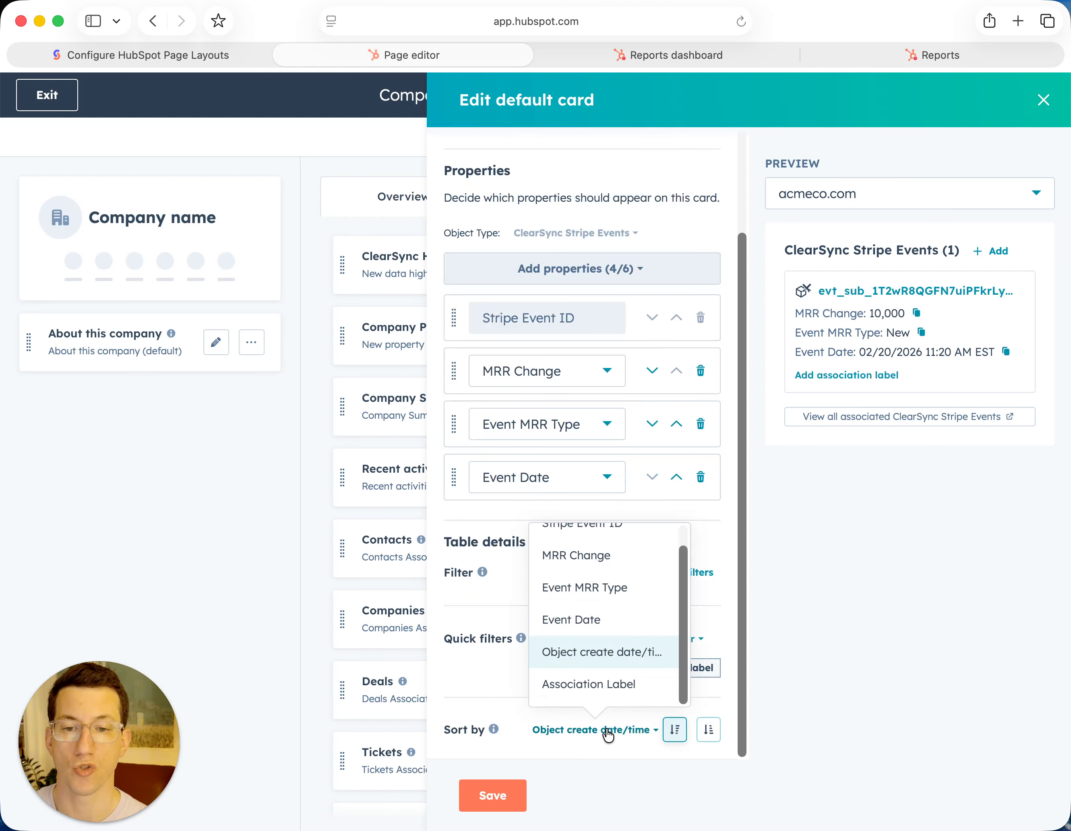
pyautogui.click(589, 619)
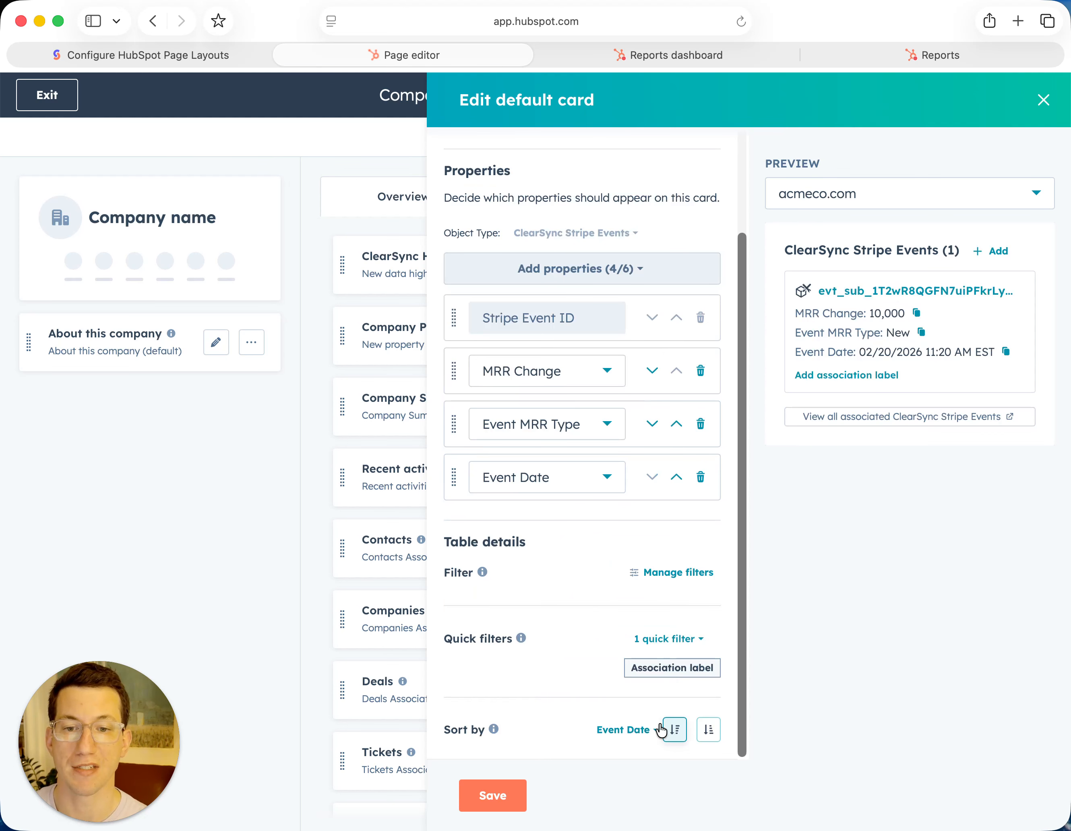
pyautogui.click(502, 797)
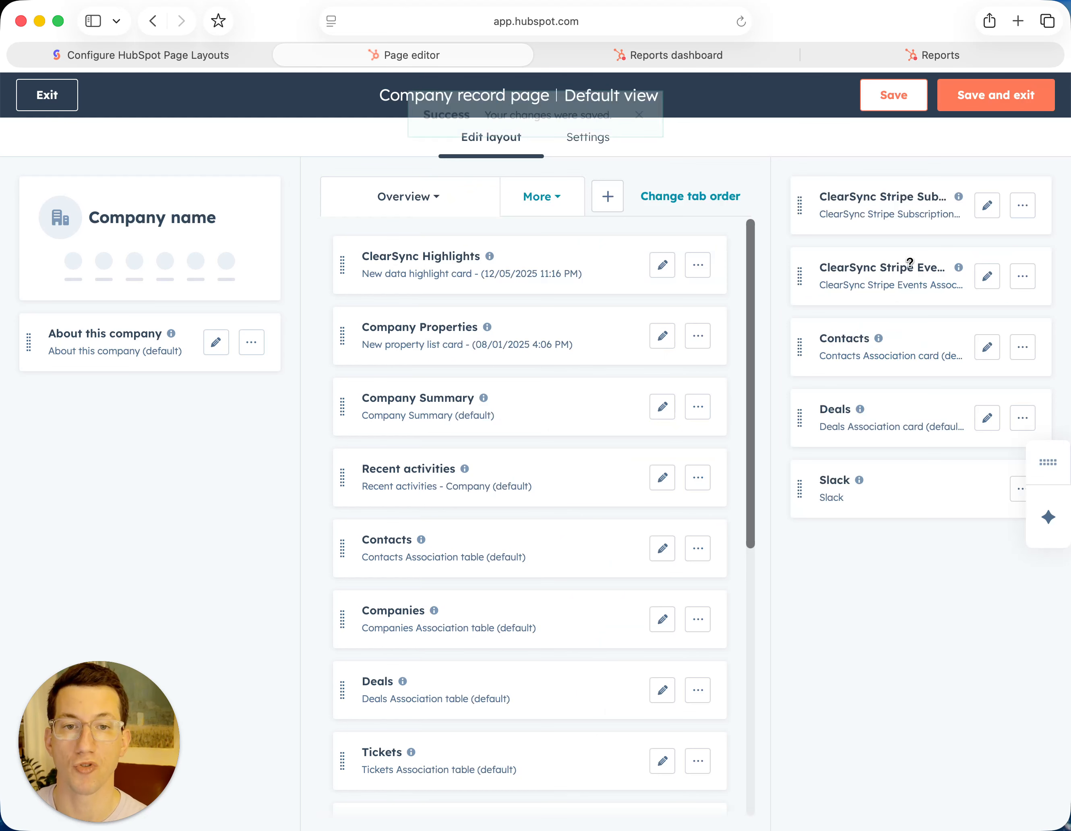
# Save and exit the company layout, then check Product Name and Quantity on Shopify's subscription card.
pyautogui.click(991, 97)
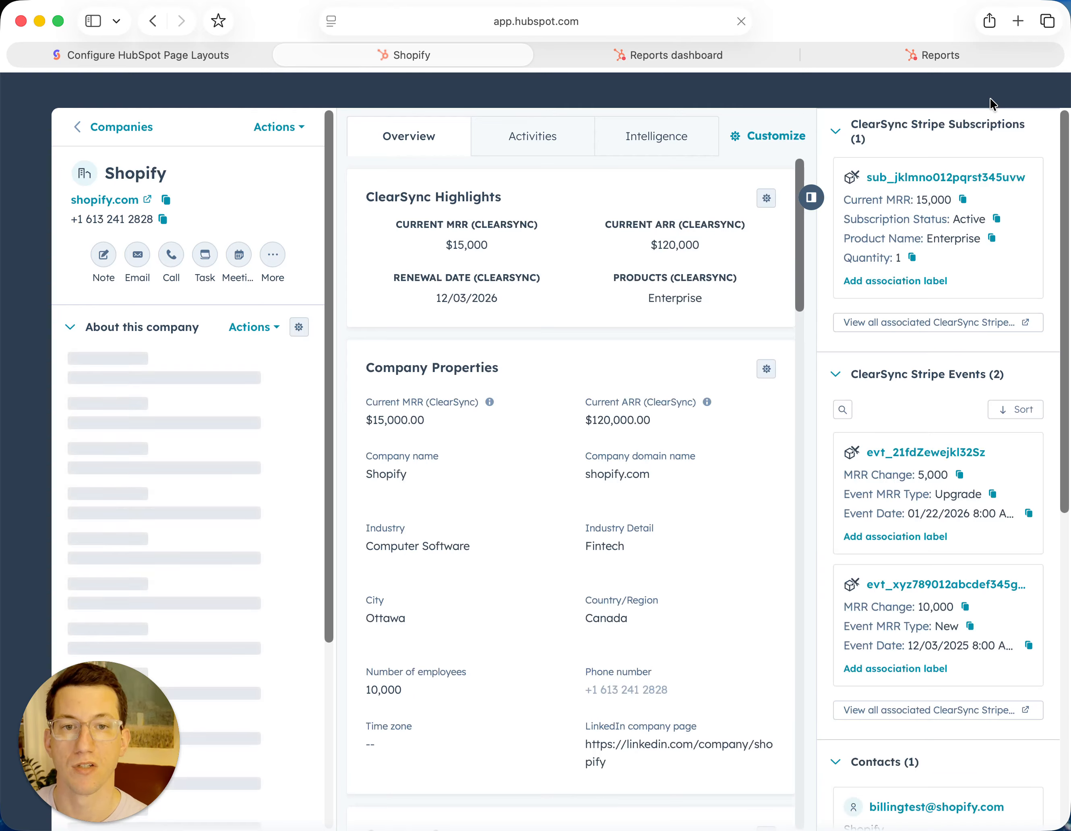
pyautogui.tripleClick(964, 242)
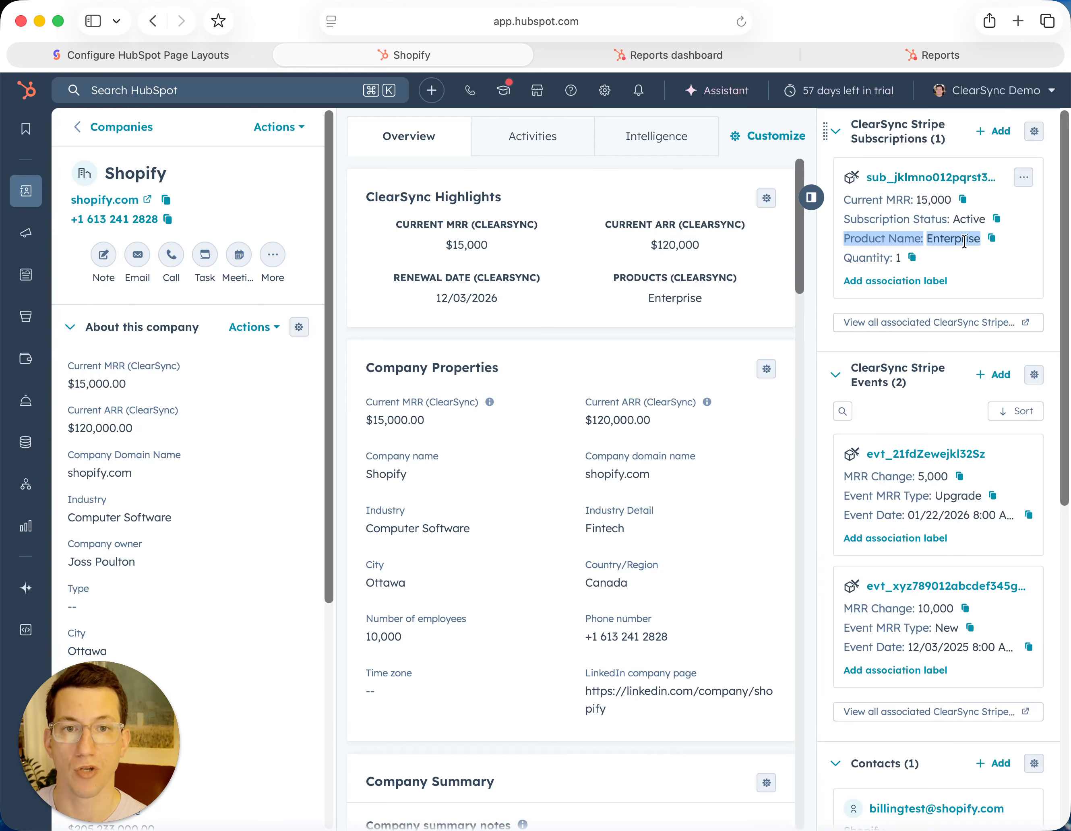
pyautogui.click(896, 265)
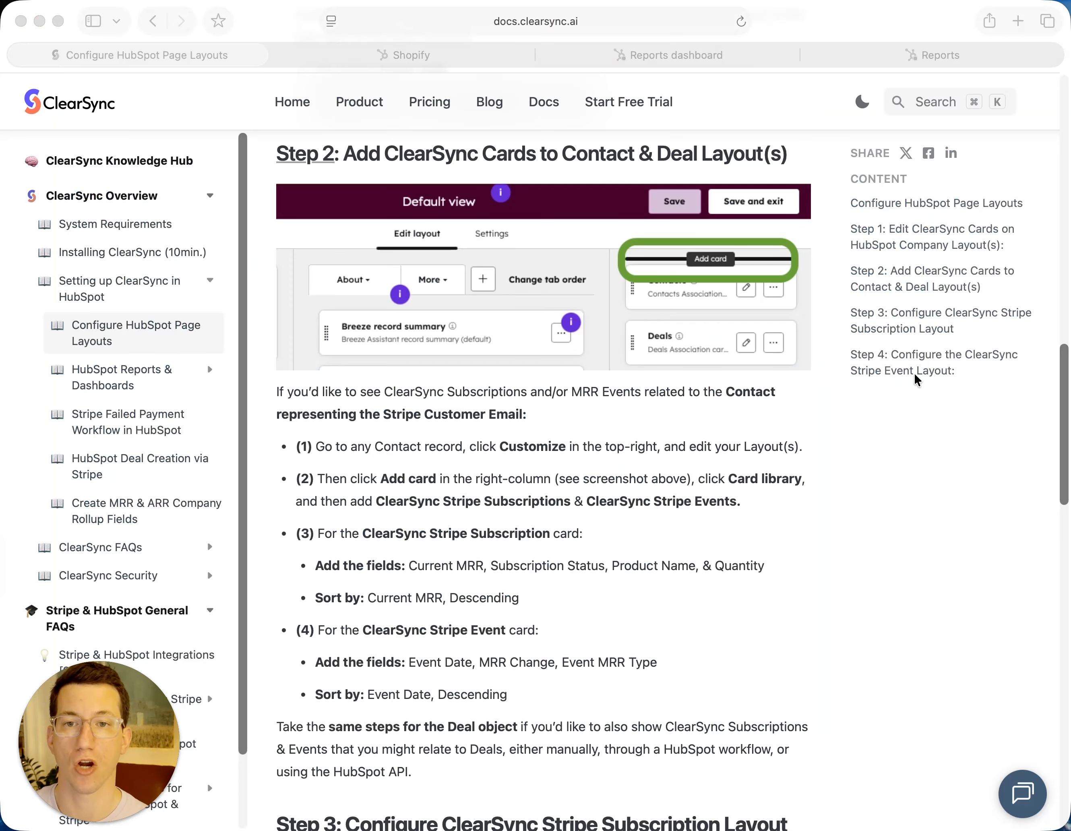
# Return to HubSpot, go to the contact associated with Shopify, and open the default contact record view for layout editing.
pyautogui.click(460, 56)
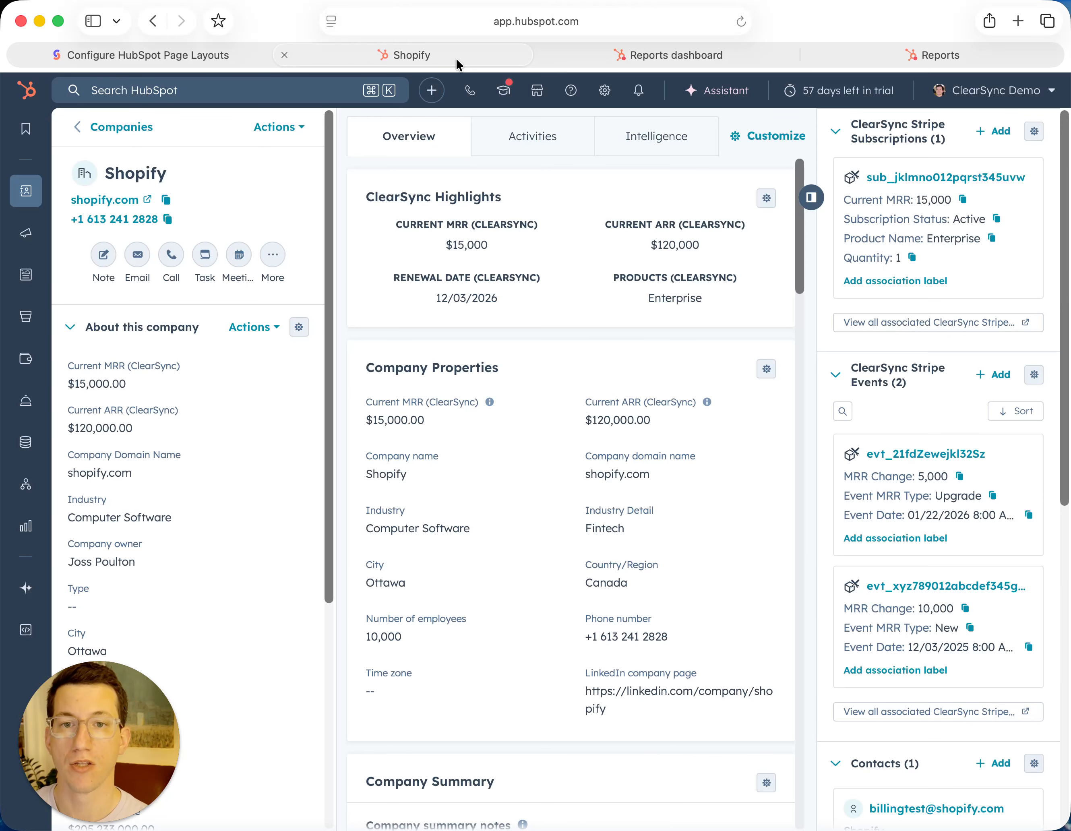
pyautogui.scroll(-5, 931, 536)
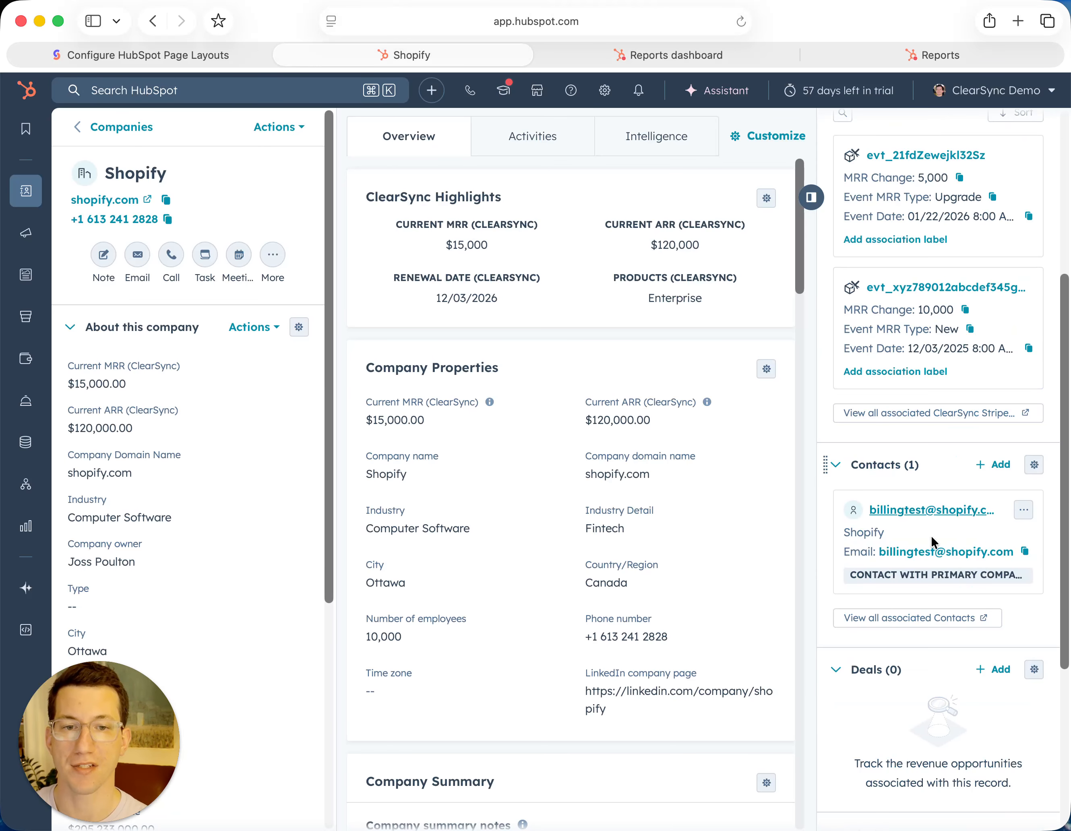
pyautogui.click(920, 515)
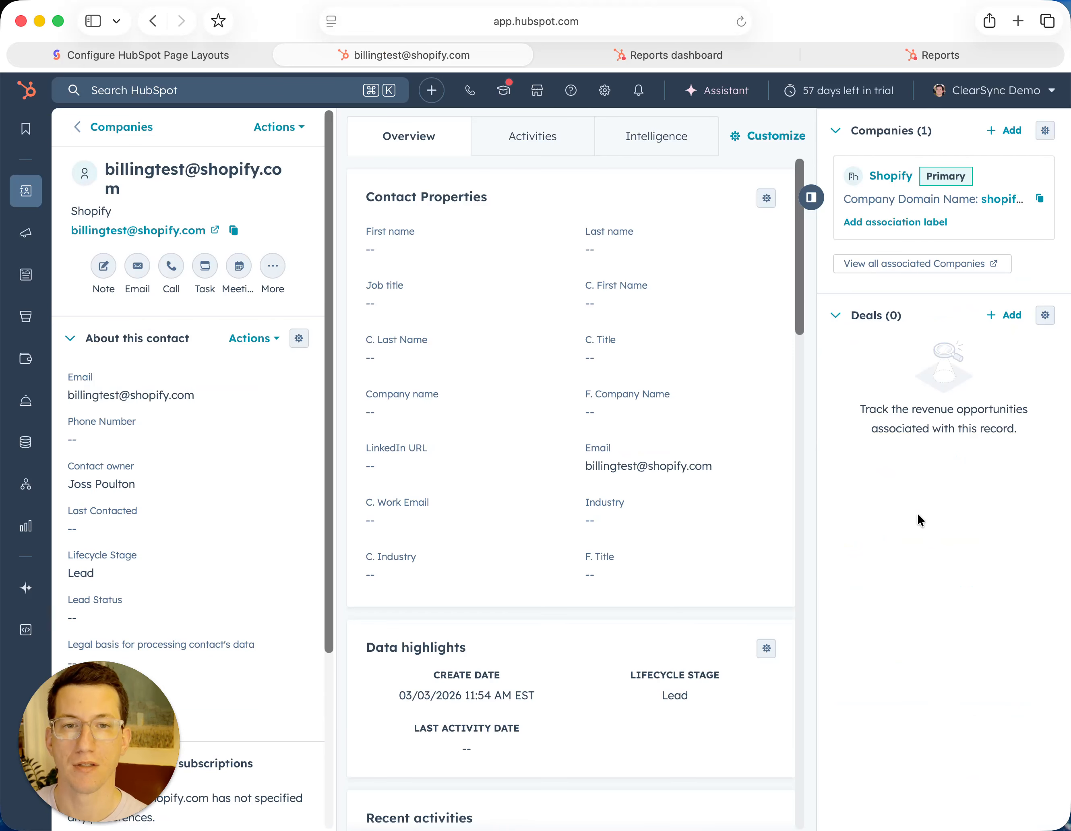
pyautogui.click(758, 138)
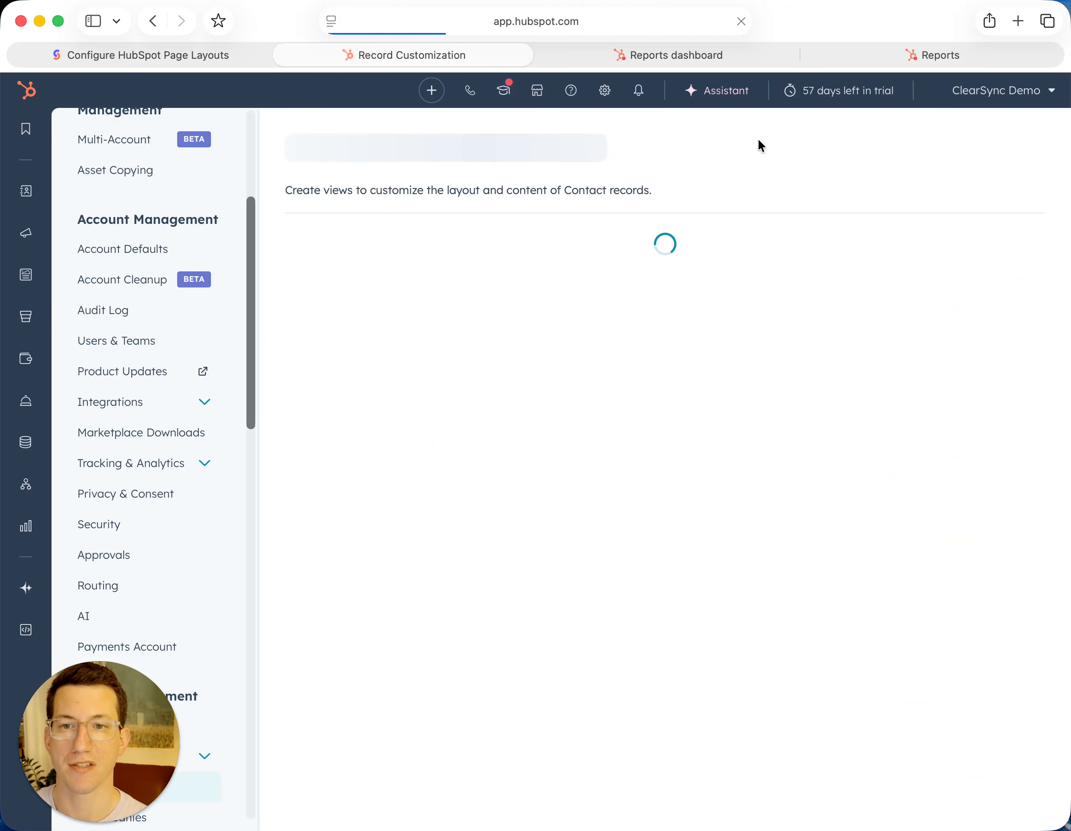
pyautogui.click(422, 402)
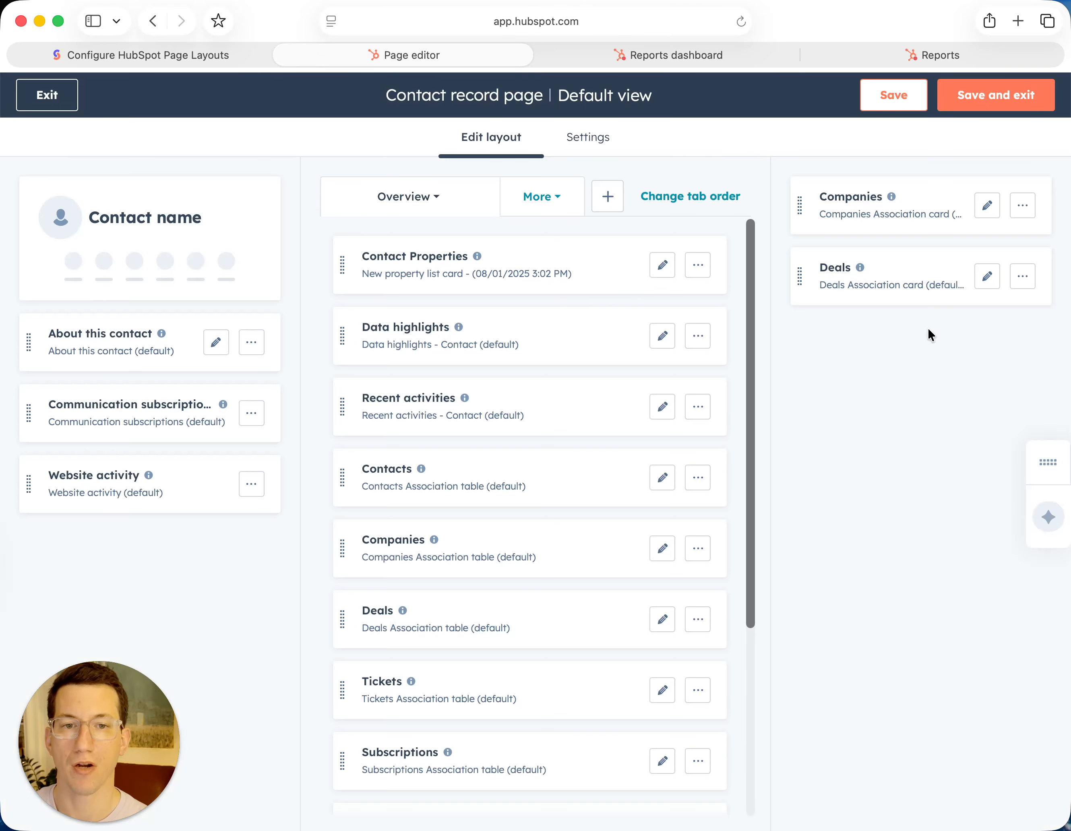
# Create an association card for ClearSync Stripe Events in the contact layout's right sidebar and title it "ClearSync Stripe Events".
pyautogui.click(923, 312)
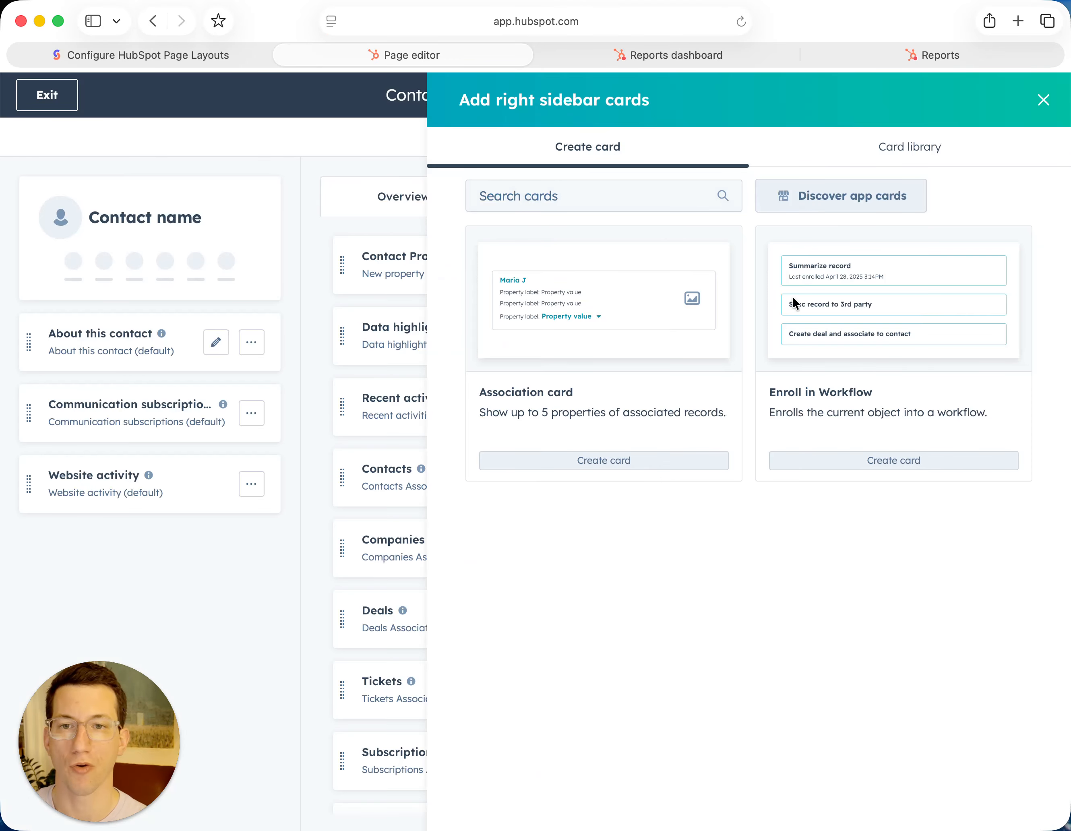
pyautogui.click(684, 471)
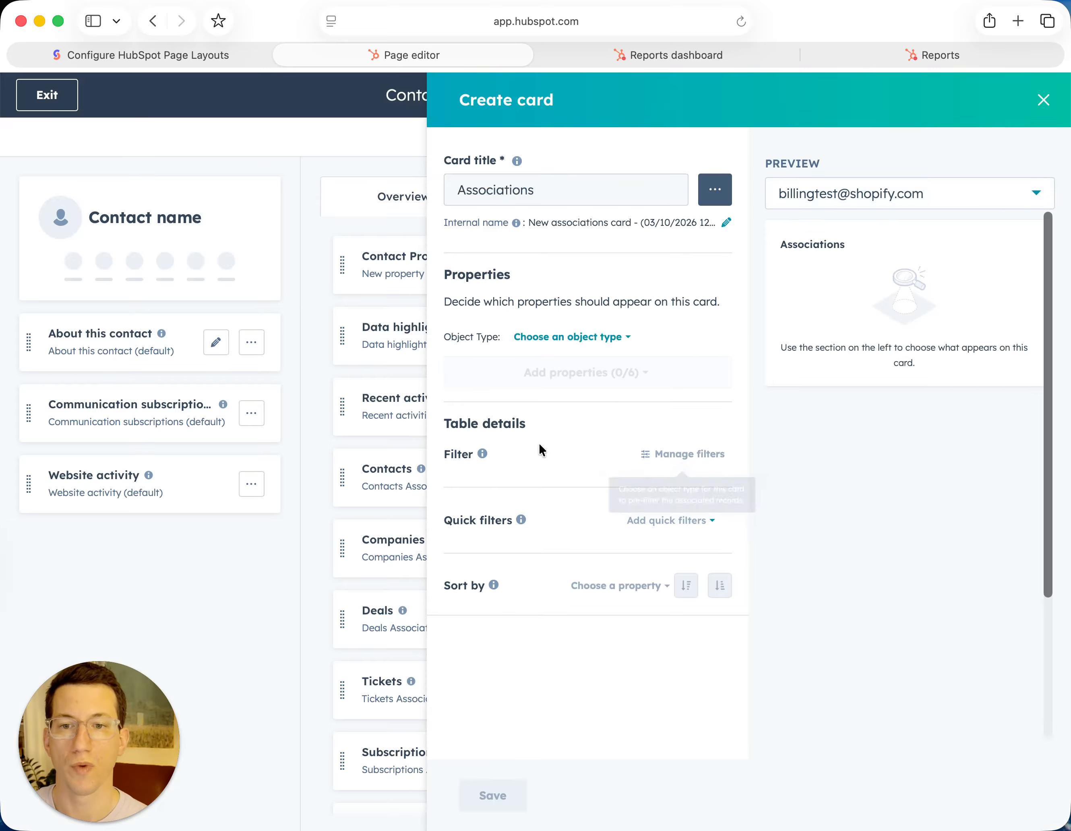
pyautogui.click(567, 338)
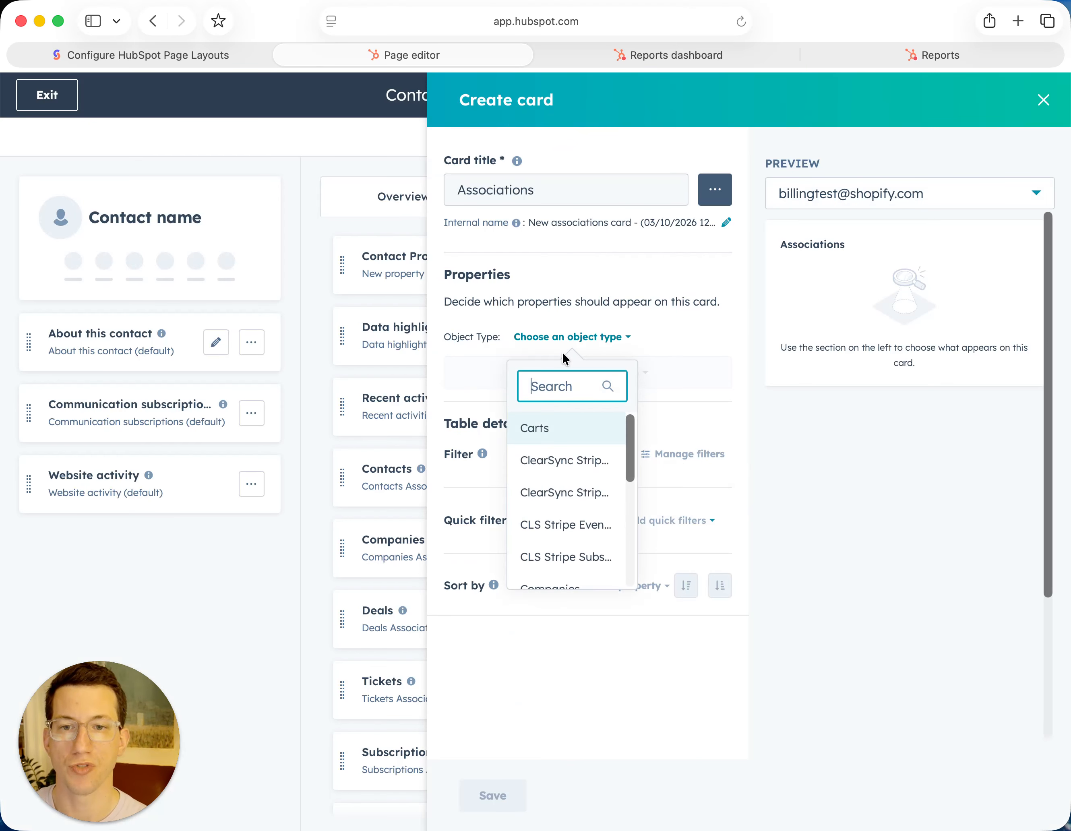
pyautogui.click(552, 462)
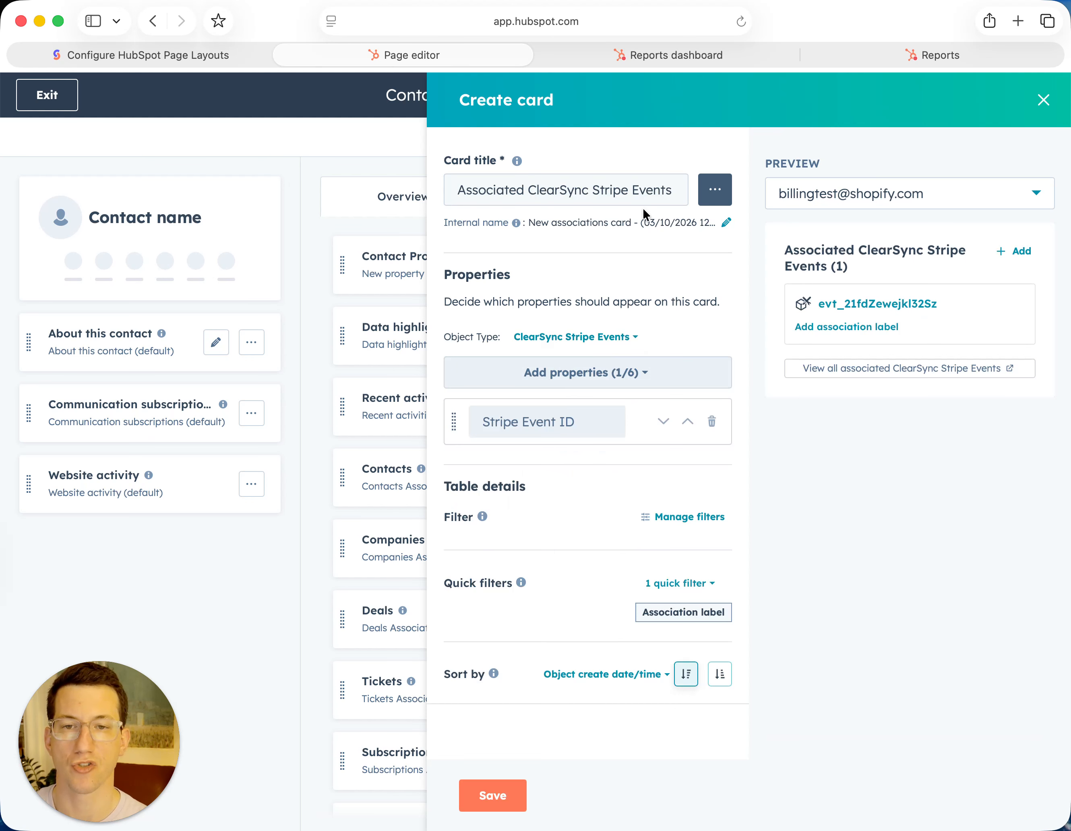
pyautogui.moveTo(530, 190); pyautogui.dragTo(386, 189)
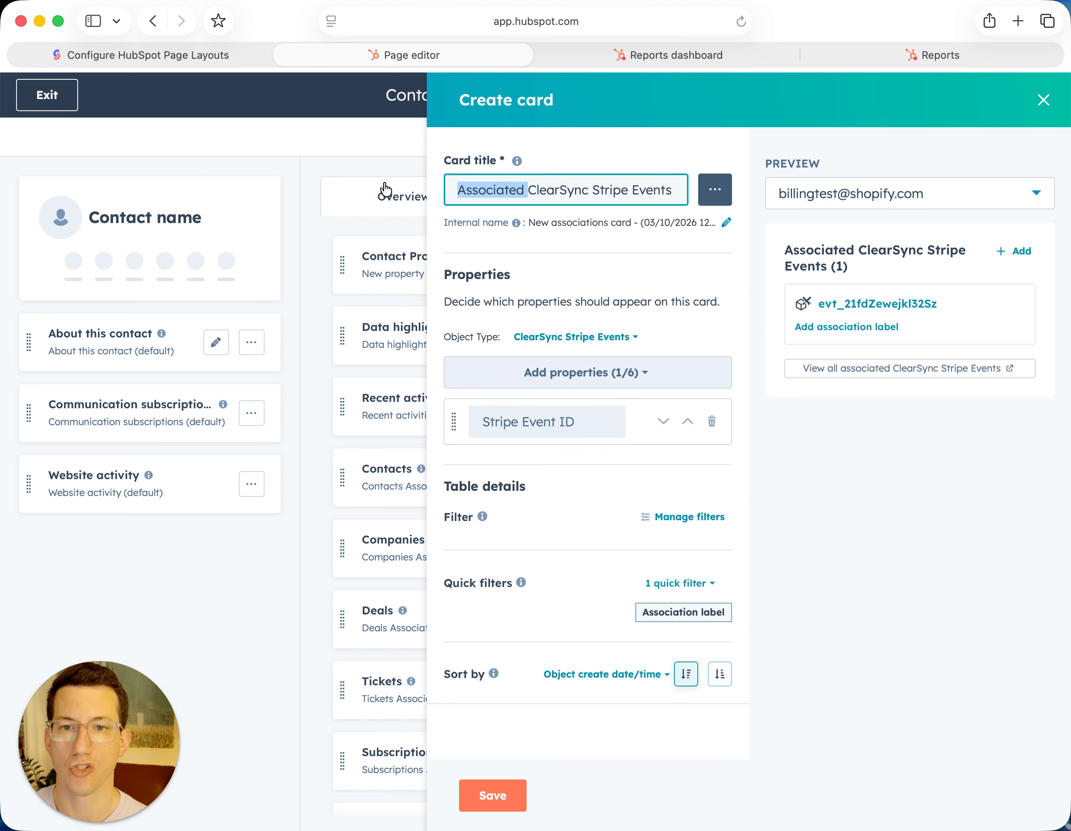
pyautogui.press('BackSpace')
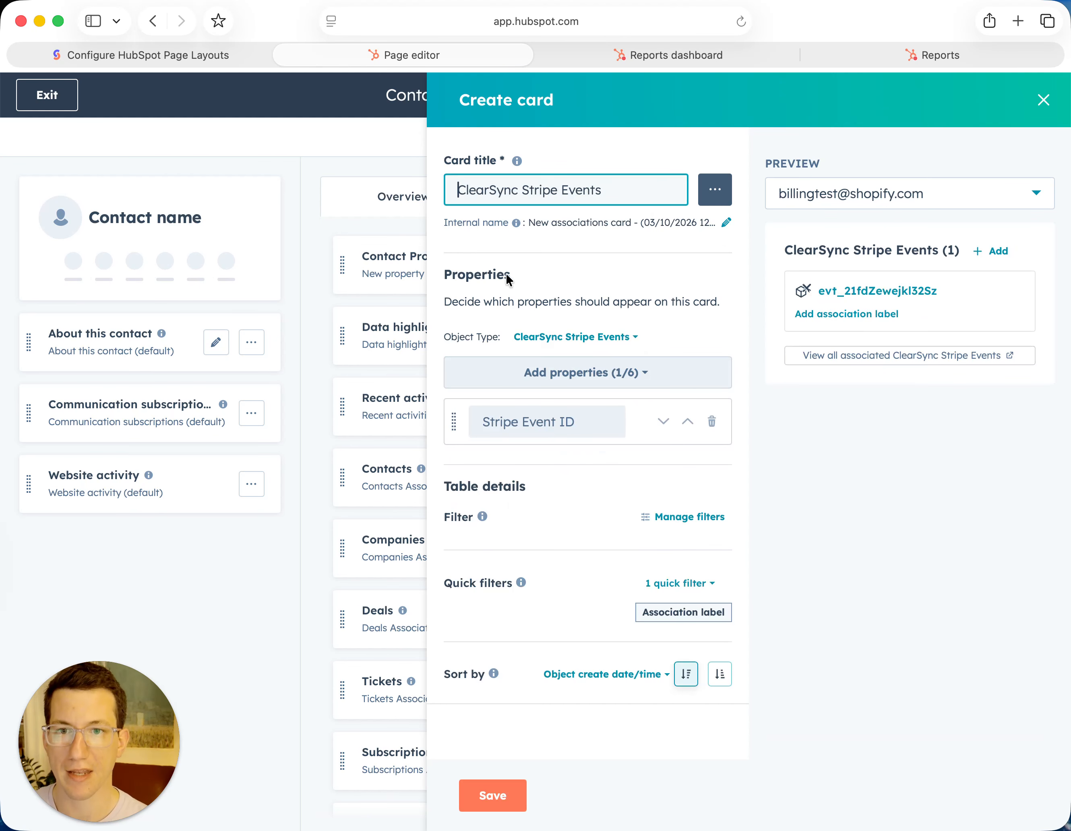
# Add the Event Date and MRR Change properties to the ClearSync Stripe Events card.
pyautogui.click(600, 383)
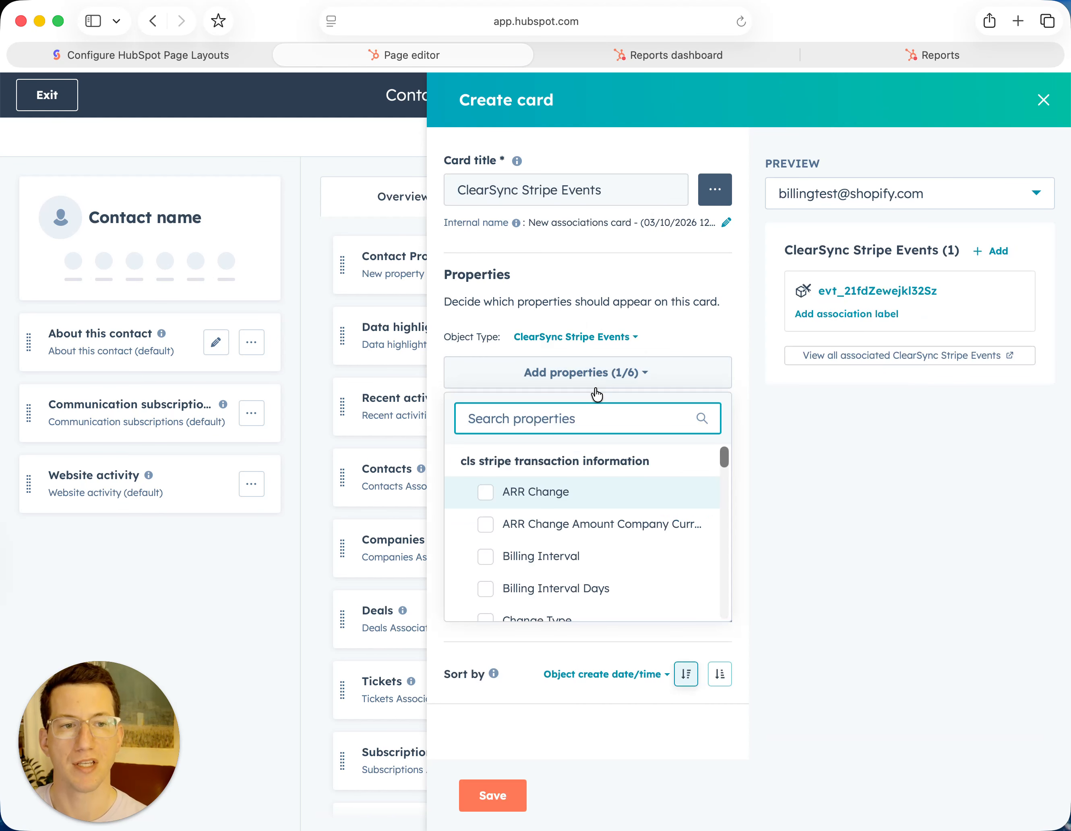
pyautogui.write('eve')
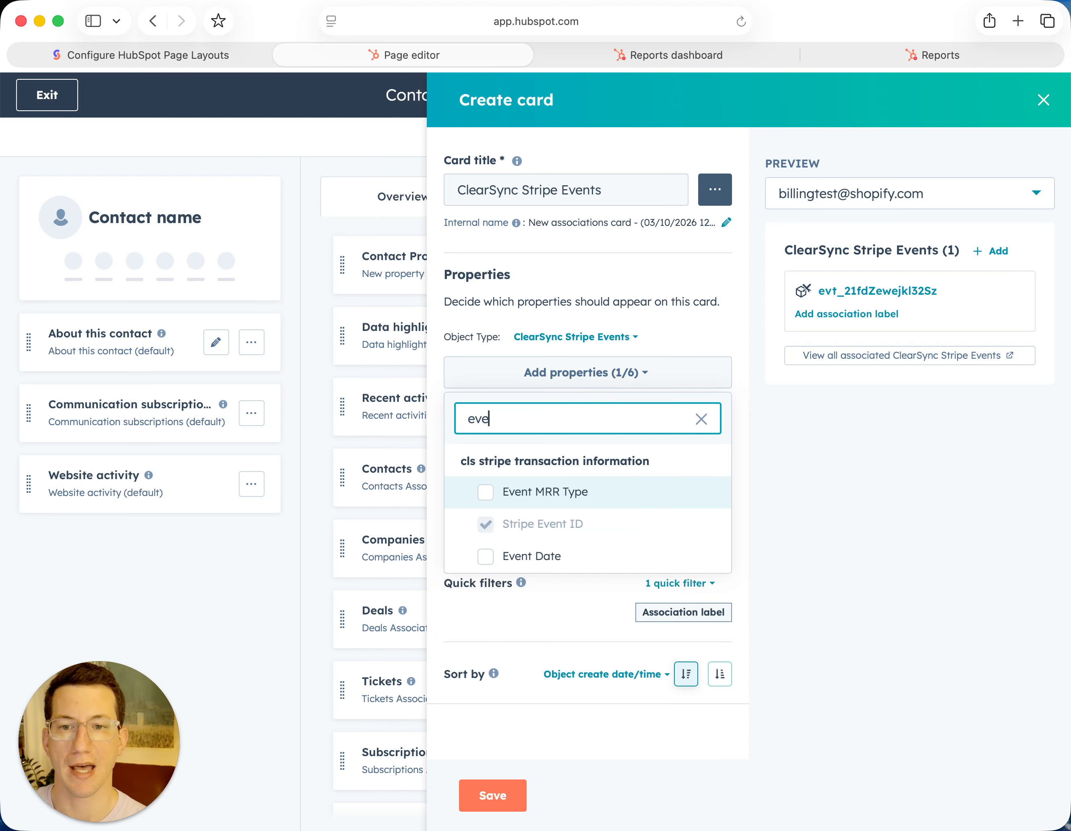
pyautogui.click(557, 558)
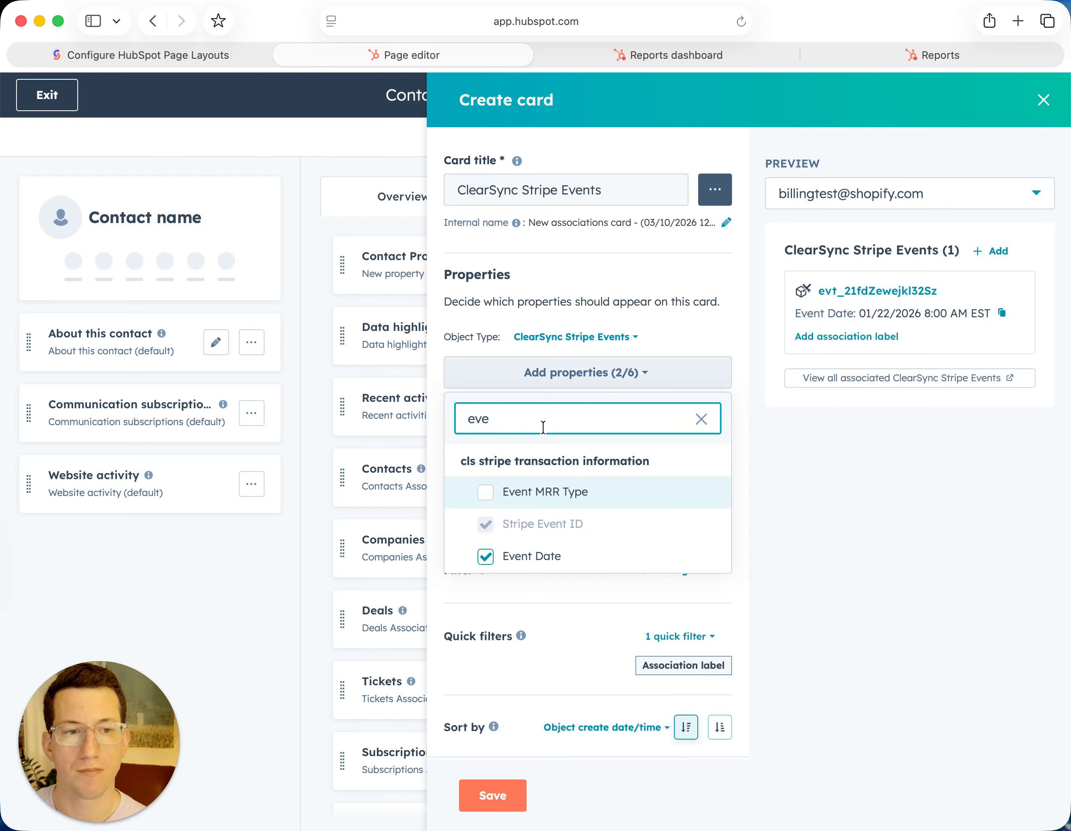
pyautogui.doubleClick(542, 428)
pyautogui.write('mrr')
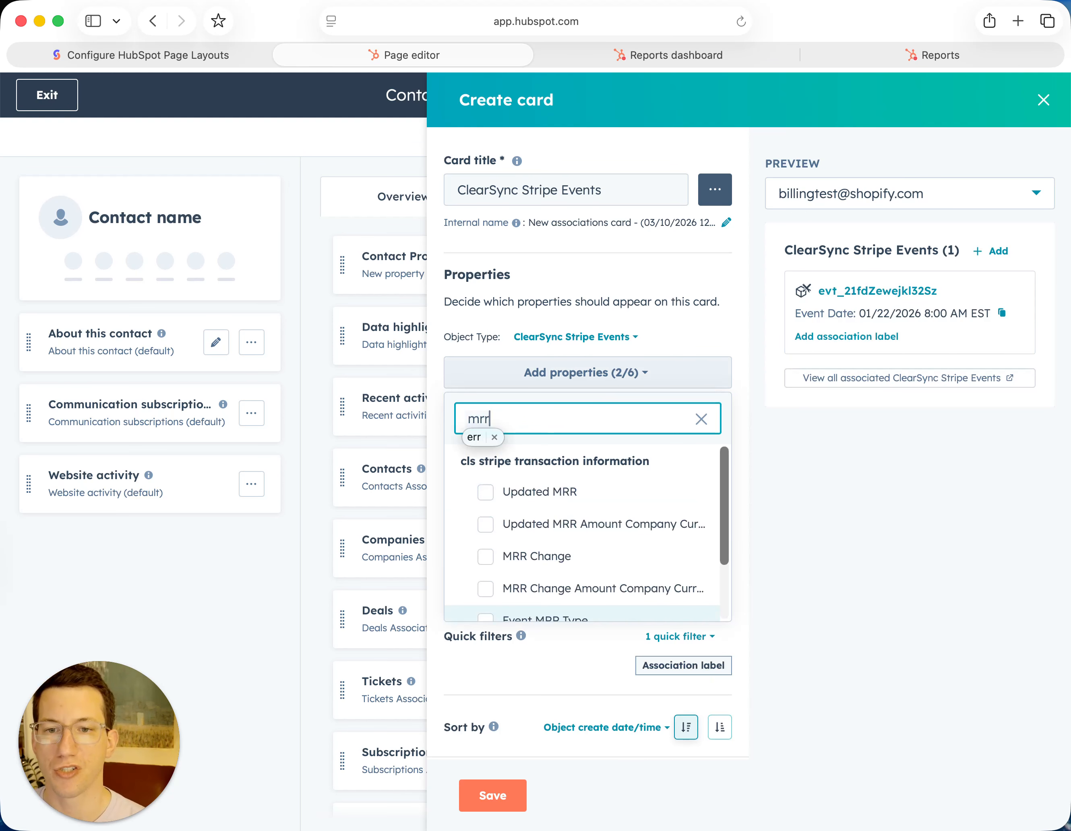
pyautogui.press('BackSpace')
pyautogui.press('BackSpace')
pyautogui.press('BackSpace')
pyautogui.write('chang')
pyautogui.click(556, 567)
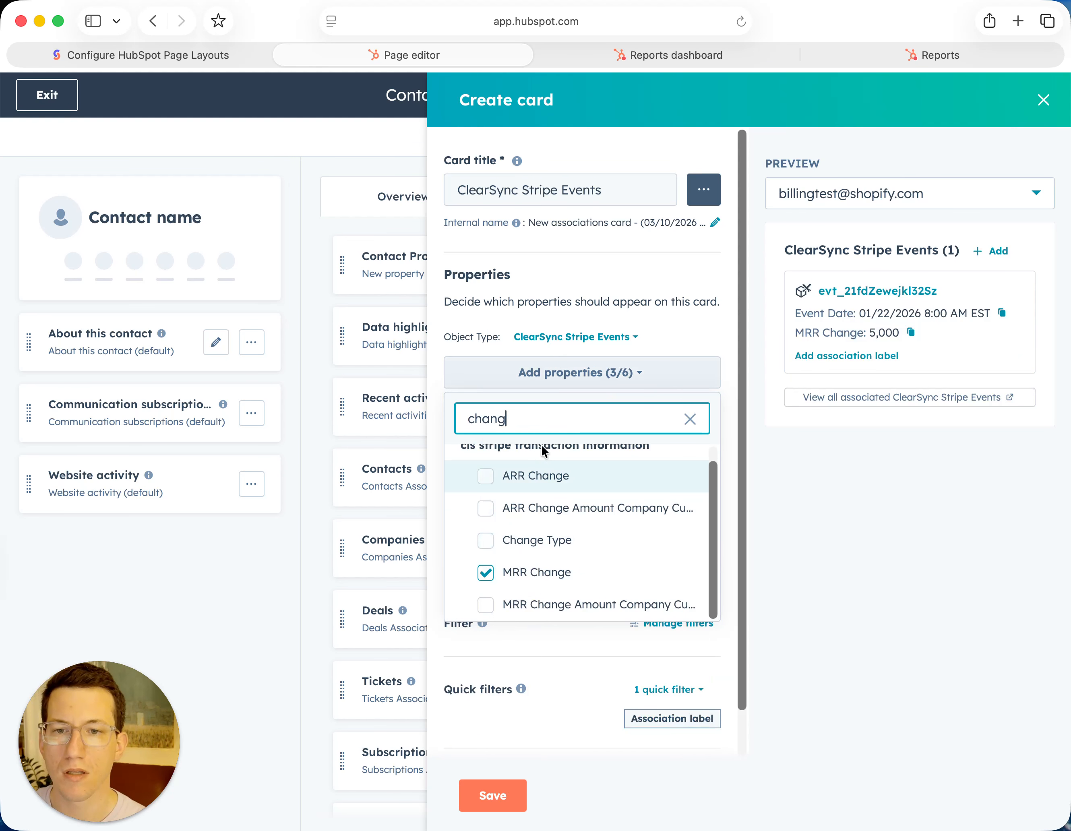
# Add the Event MRR Type property to the ClearSync Stripe Events card.
pyautogui.click(566, 379)
pyautogui.click(566, 379)
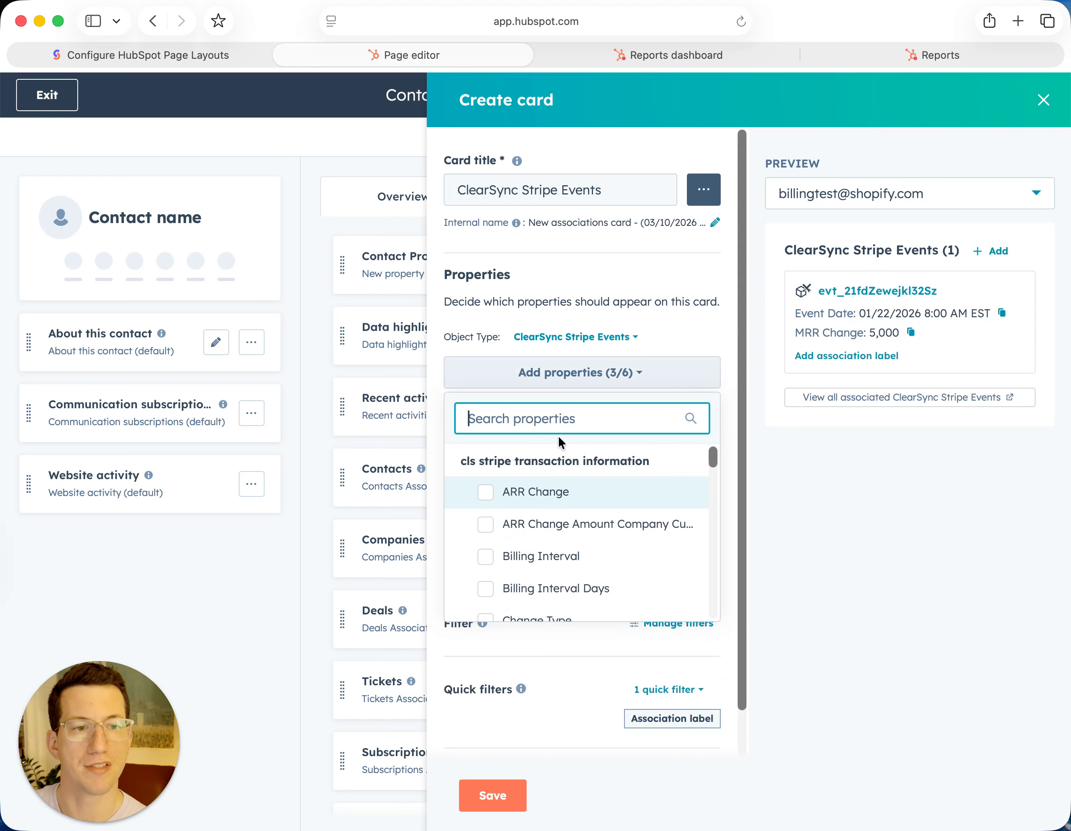
pyautogui.write('Even')
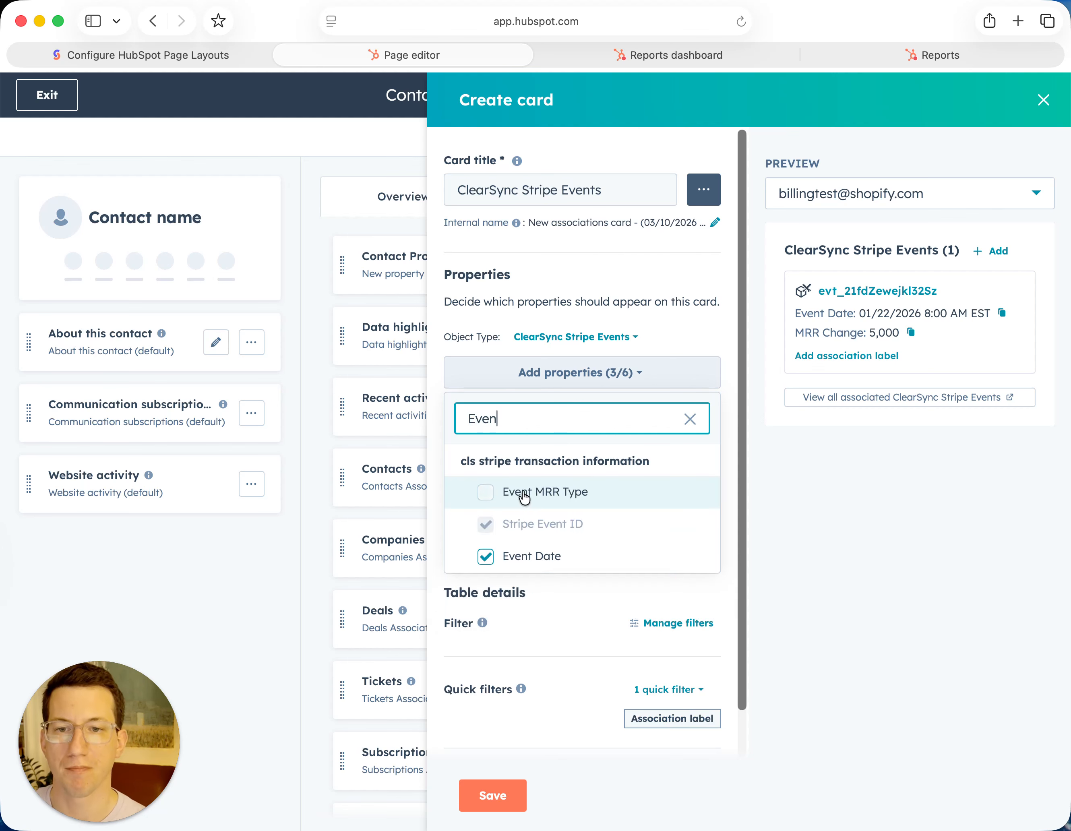
pyautogui.click(486, 492)
pyautogui.click(648, 297)
# Sort the ClearSync Stripe Events card by Event Date and save the card.
pyautogui.scroll(-3, 606, 624)
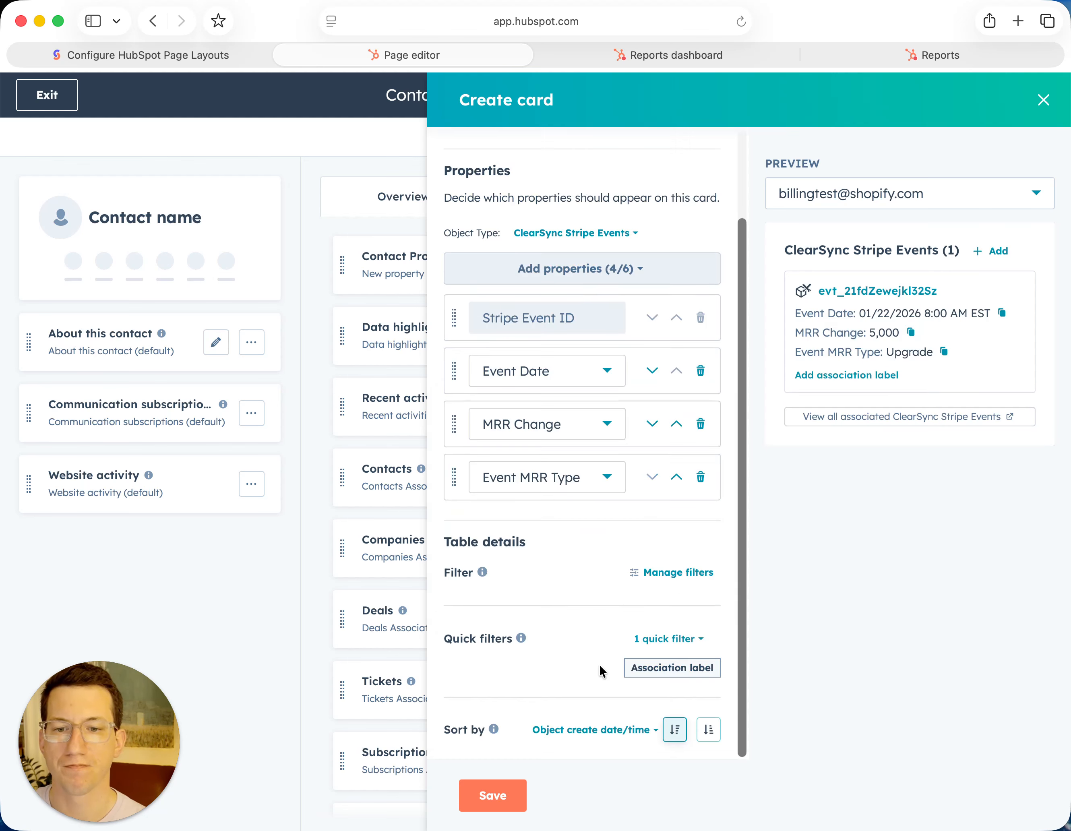
pyautogui.click(633, 731)
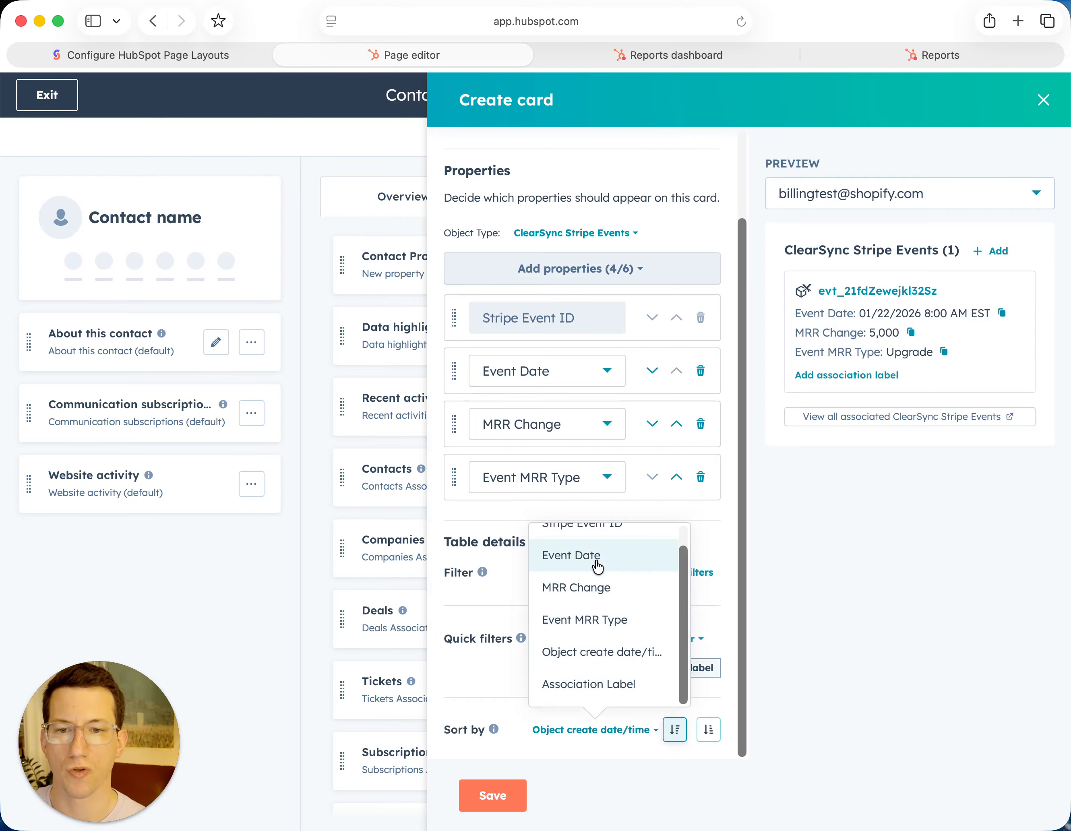
pyautogui.click(566, 556)
pyautogui.click(500, 792)
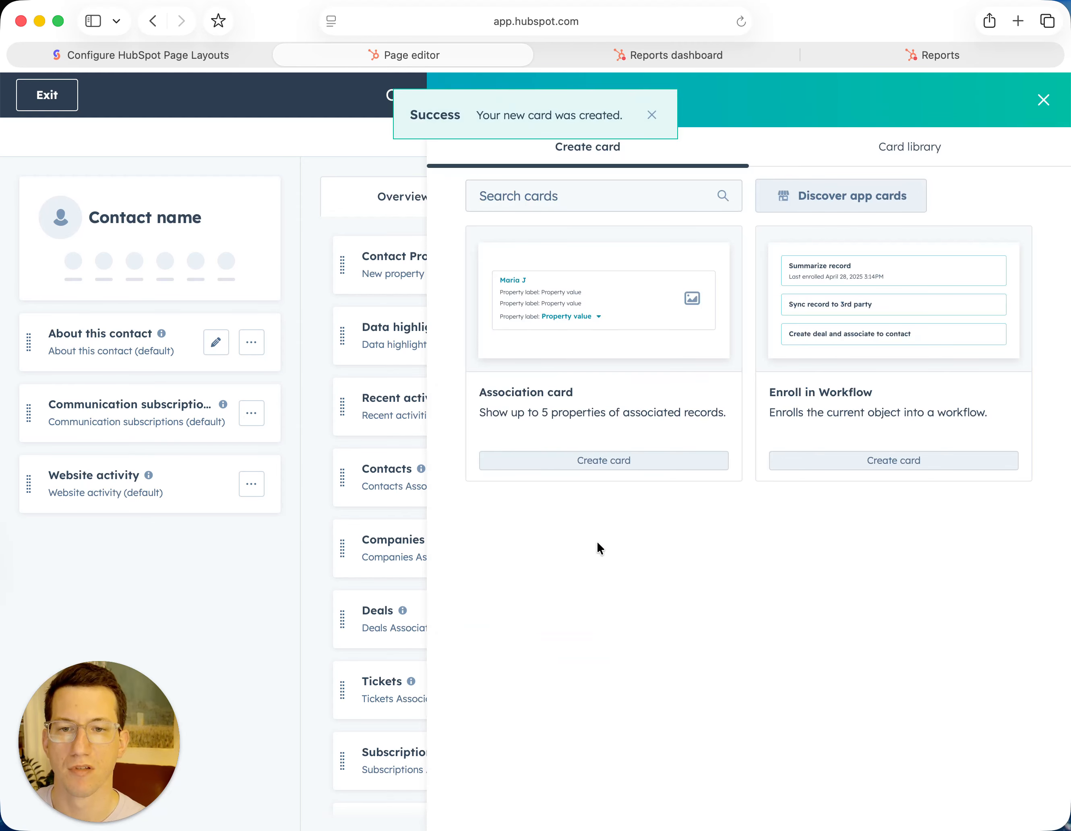
# Start another association card with ClearSync Stripe Subscriptions as its object type.
pyautogui.click(608, 465)
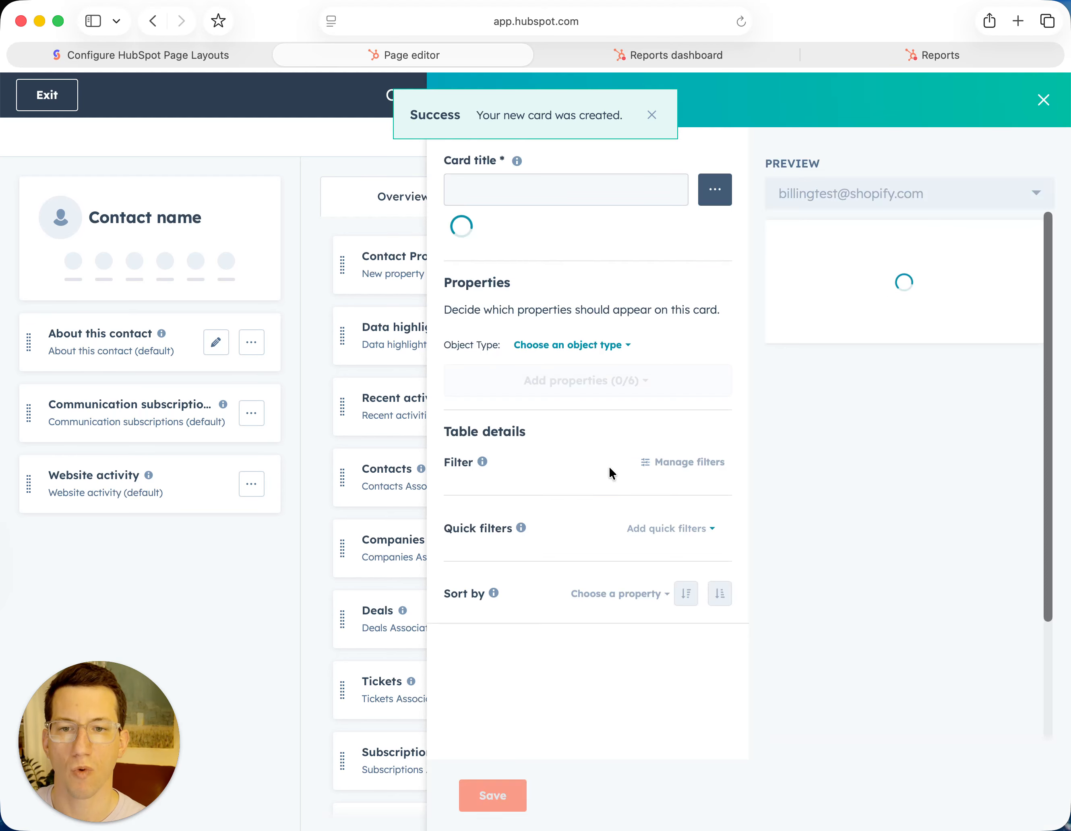
pyautogui.click(588, 339)
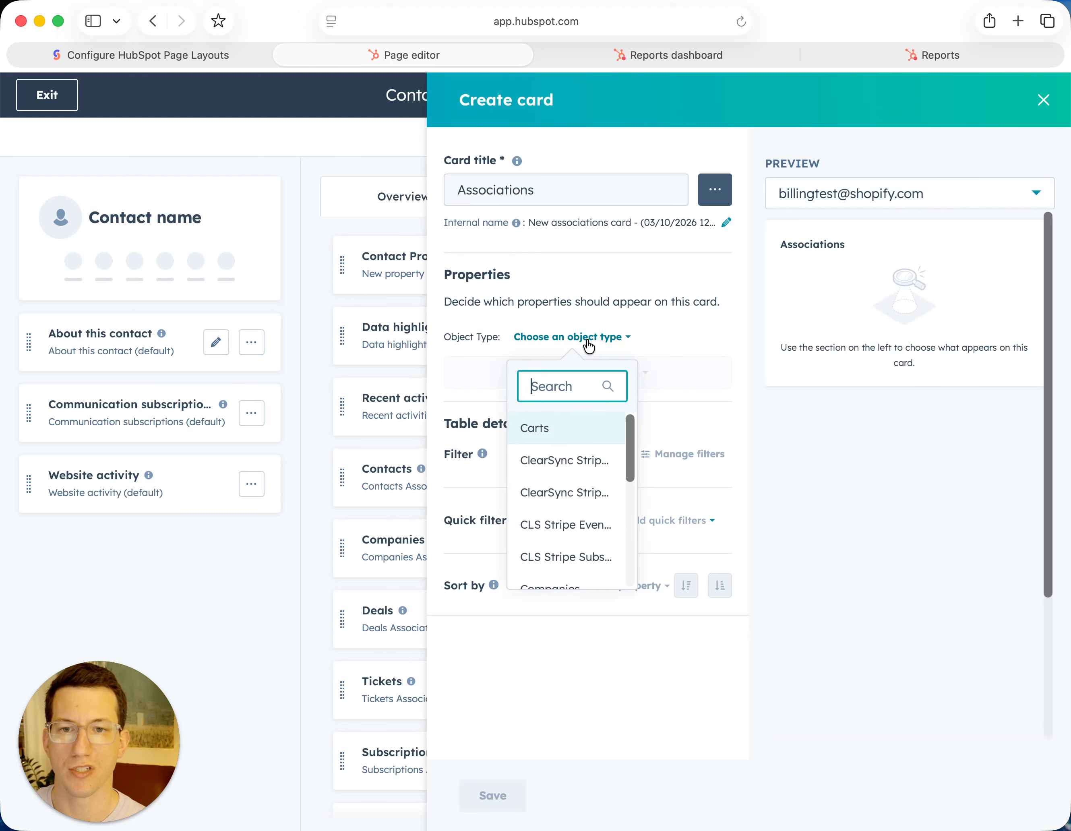
pyautogui.click(569, 502)
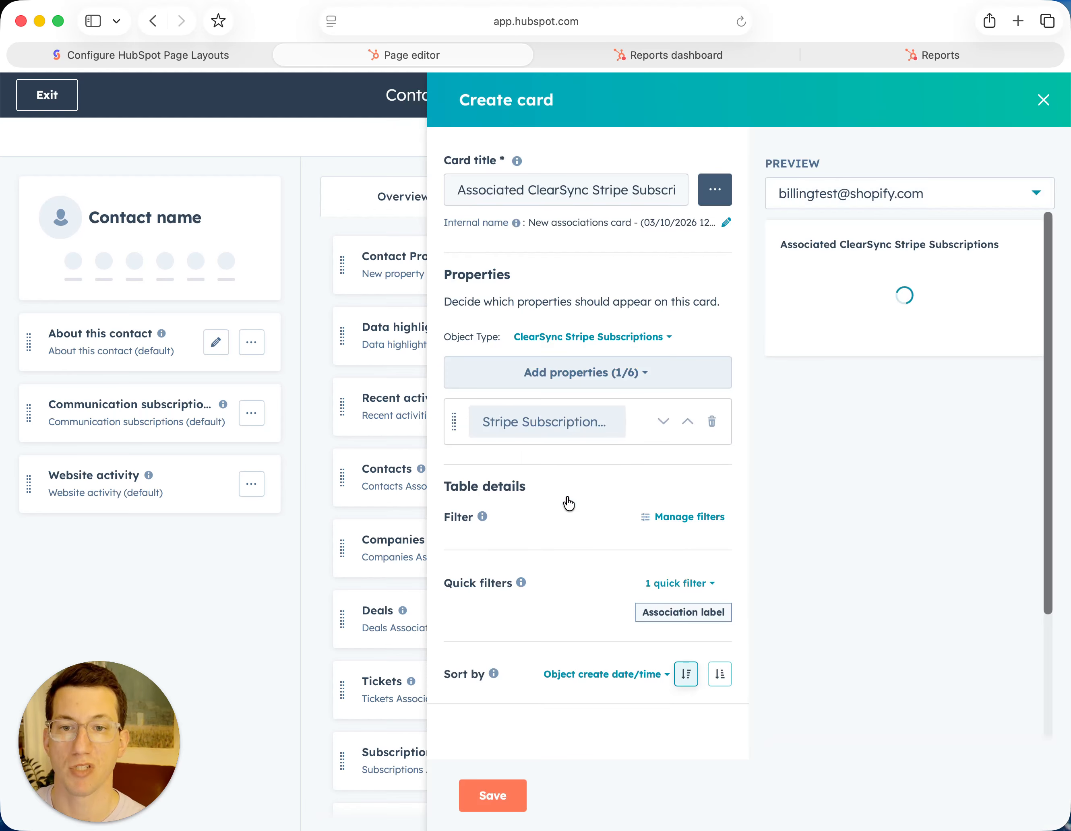
# Add the Current MRR and Subscription Status properties to the subscriptions card.
pyautogui.click(610, 385)
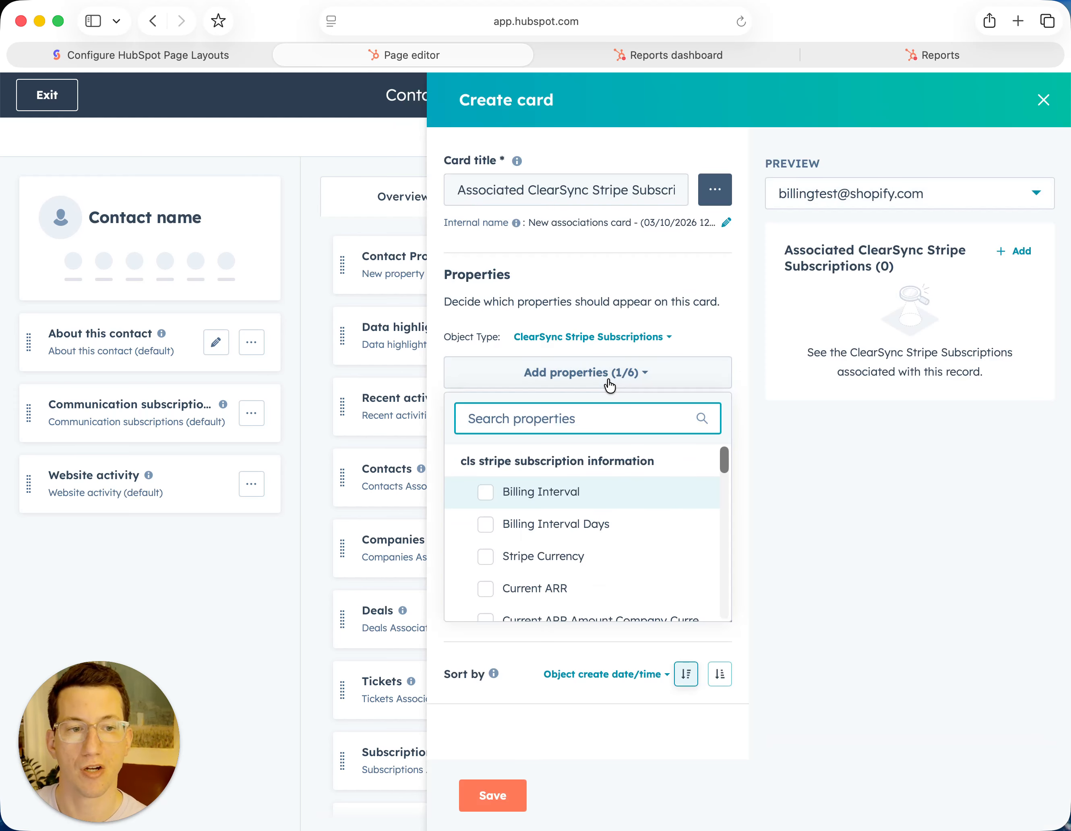
pyautogui.write('Cur')
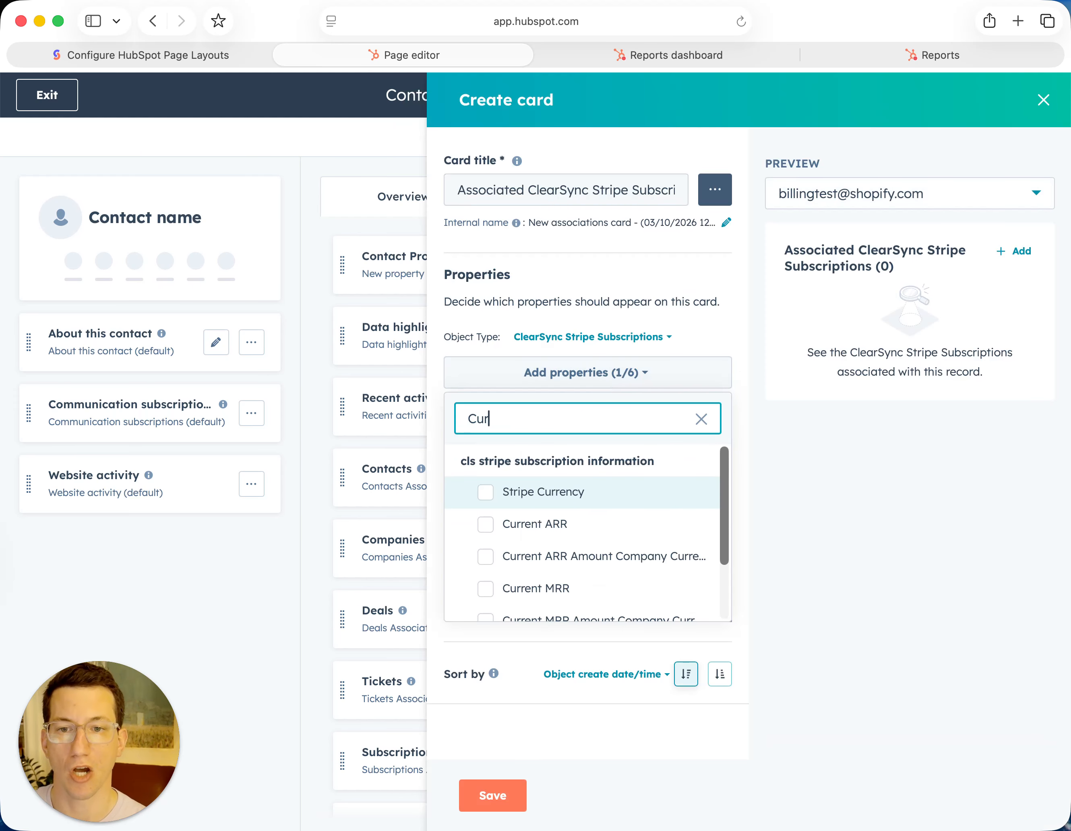
pyautogui.click(492, 589)
pyautogui.doubleClick(525, 417)
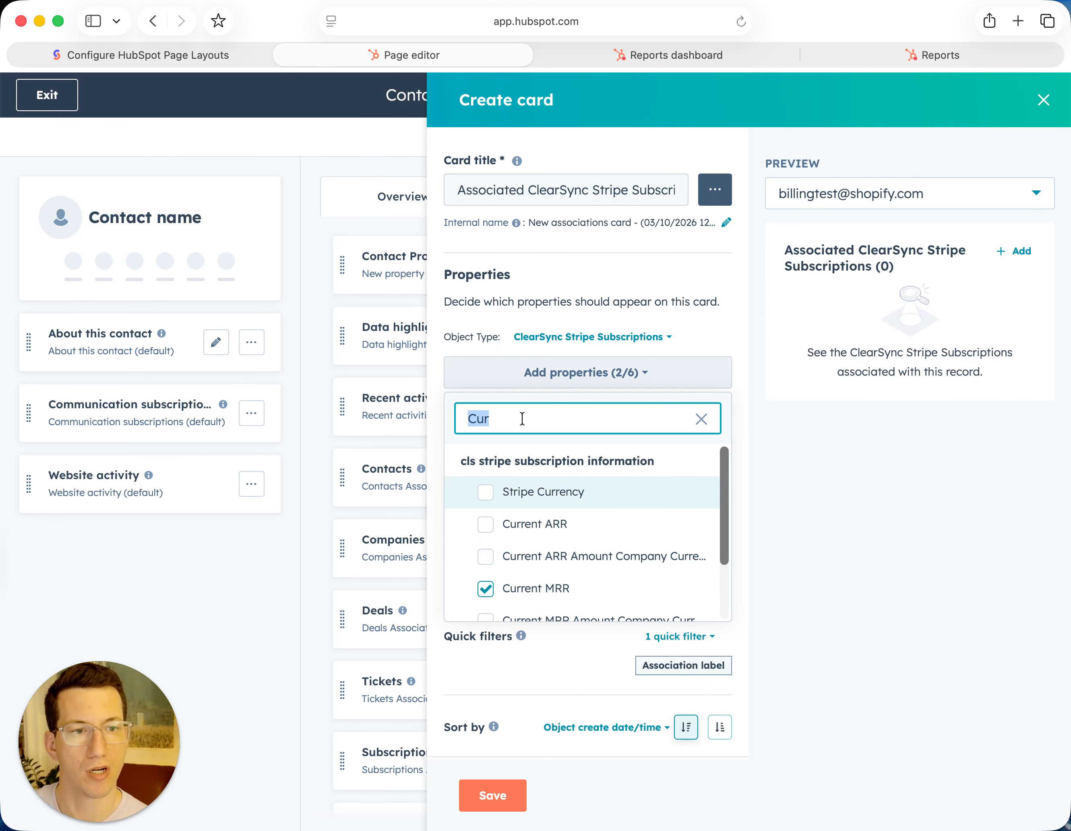
pyautogui.write('Sub')
pyautogui.click(521, 558)
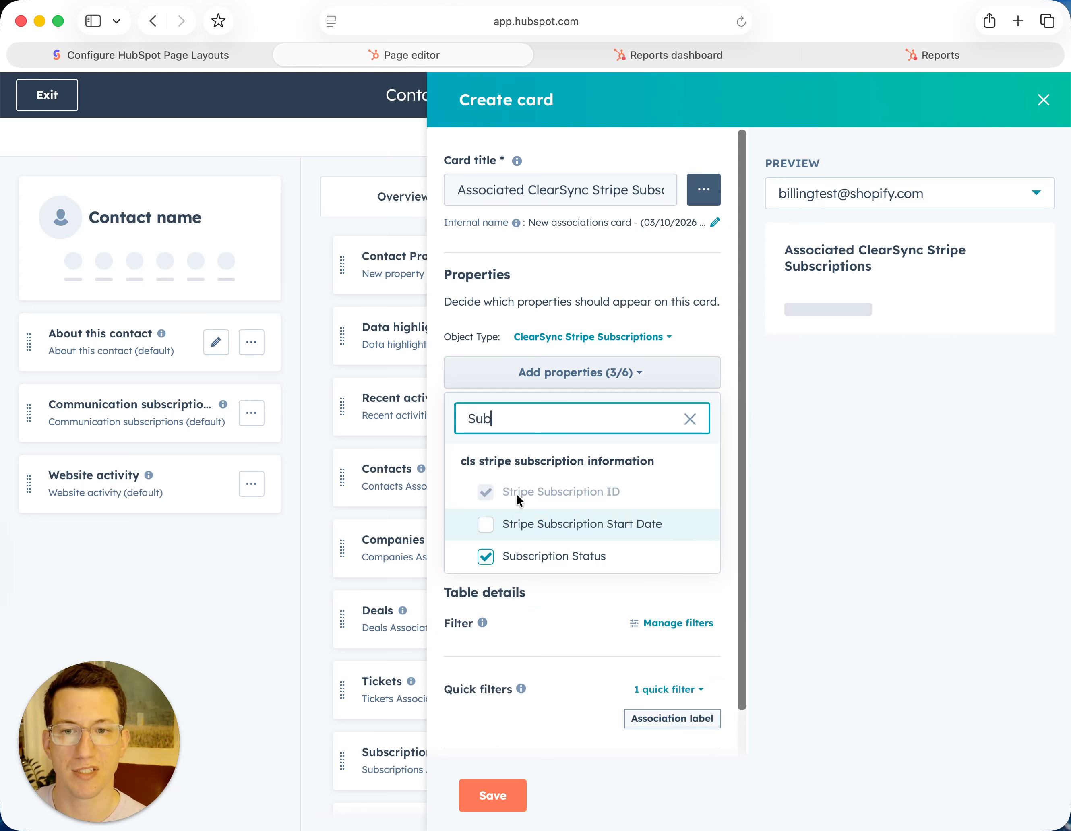
# Add the Product Name and Quantity properties to the subscriptions card.
pyautogui.doubleClick(515, 419)
pyautogui.write('Pro')
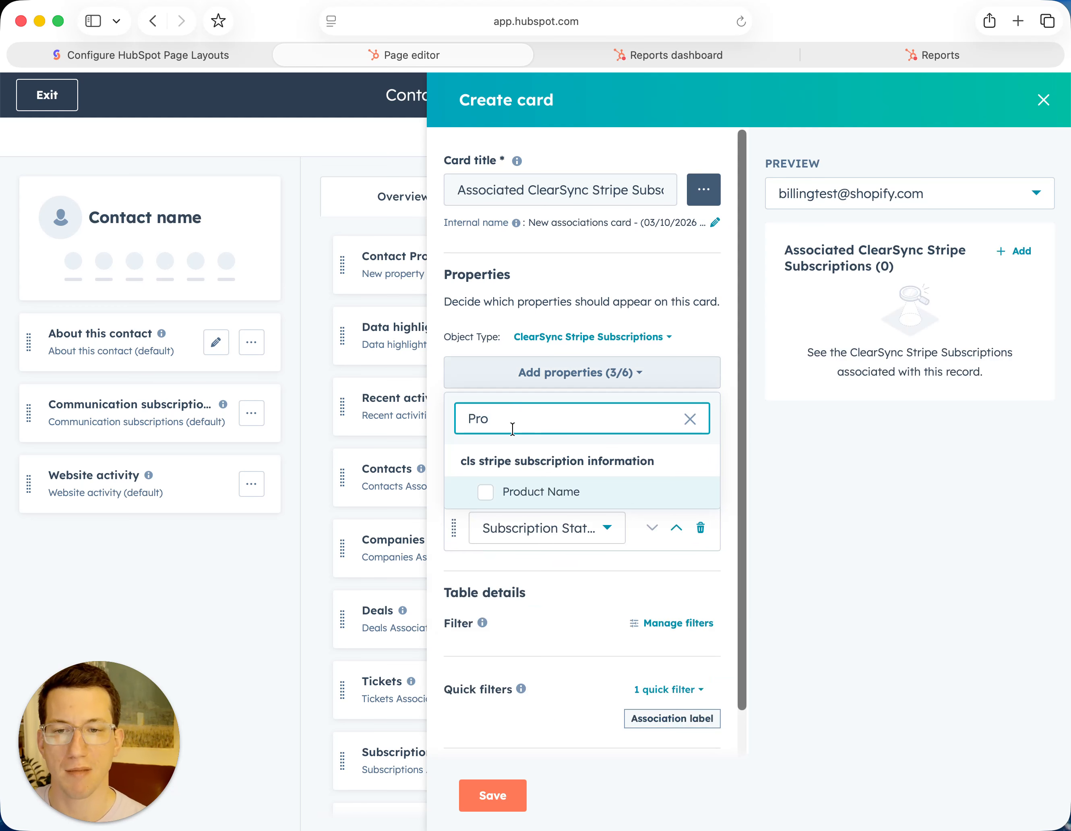
pyautogui.click(497, 493)
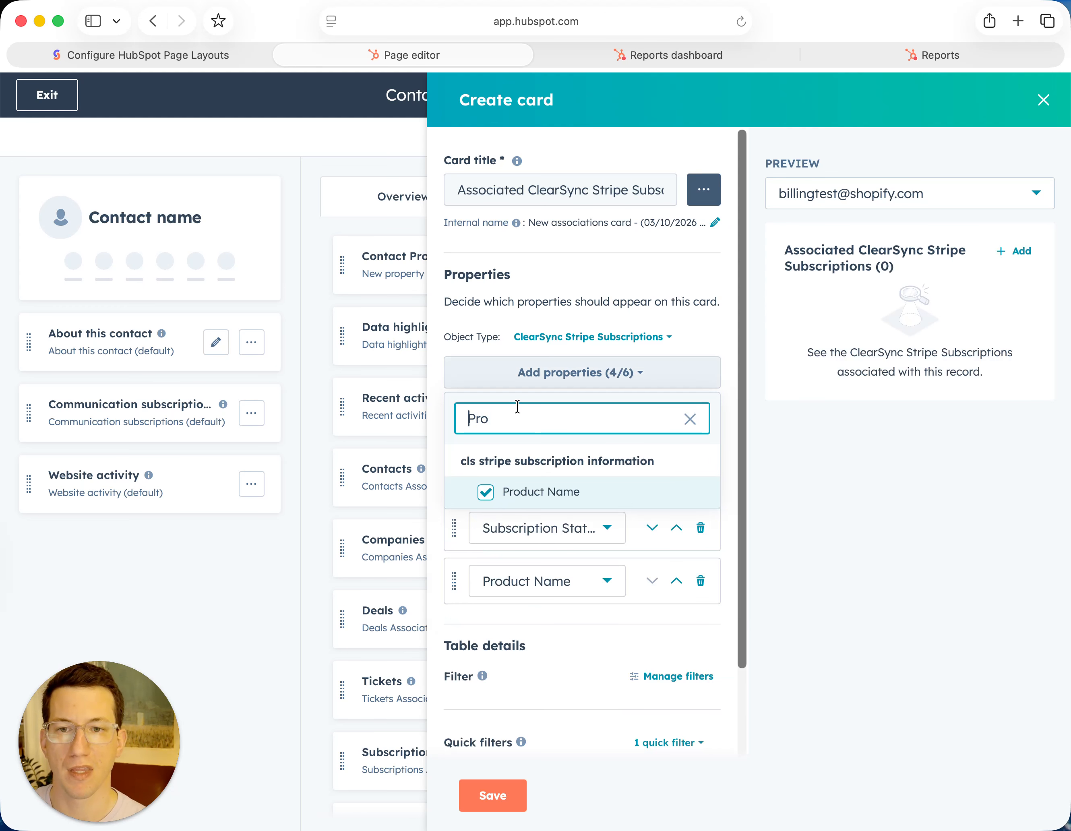
pyautogui.doubleClick(515, 418)
pyautogui.write('Q')
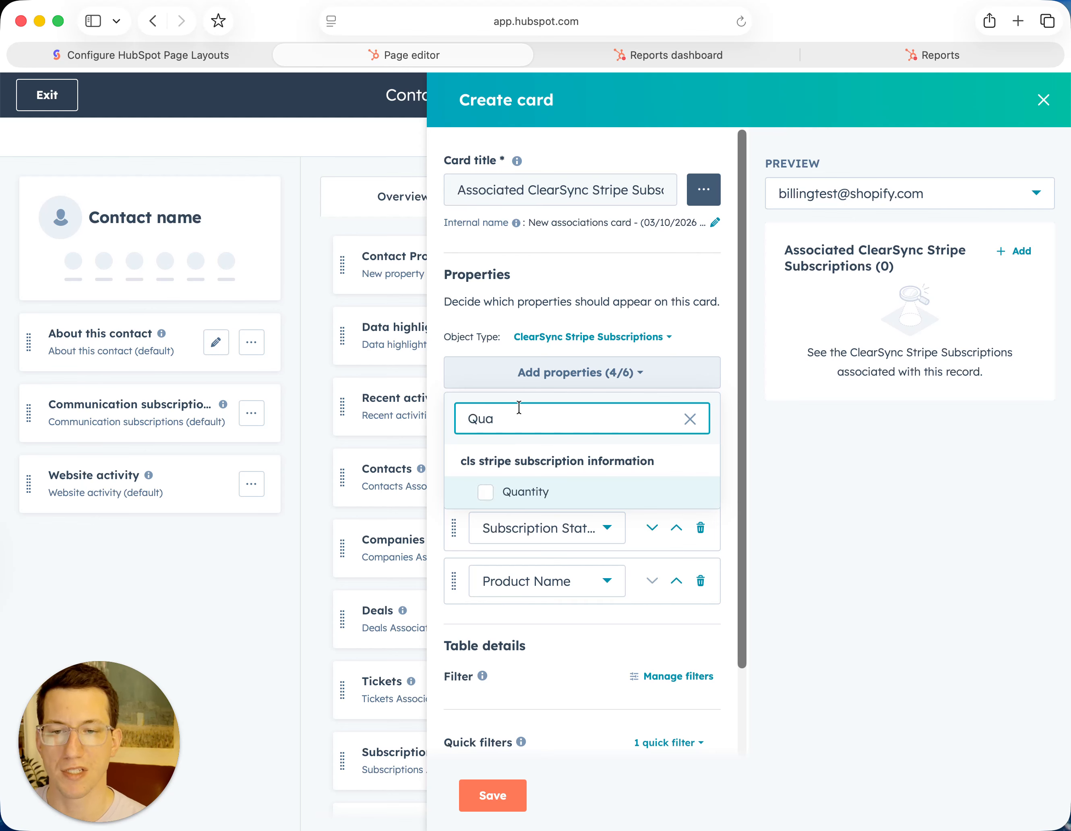
pyautogui.write('ua')
pyautogui.click(499, 493)
# Sort the subscriptions card by Current MRR, save it, and return to the contact layout.
pyautogui.scroll(-3, 590, 653)
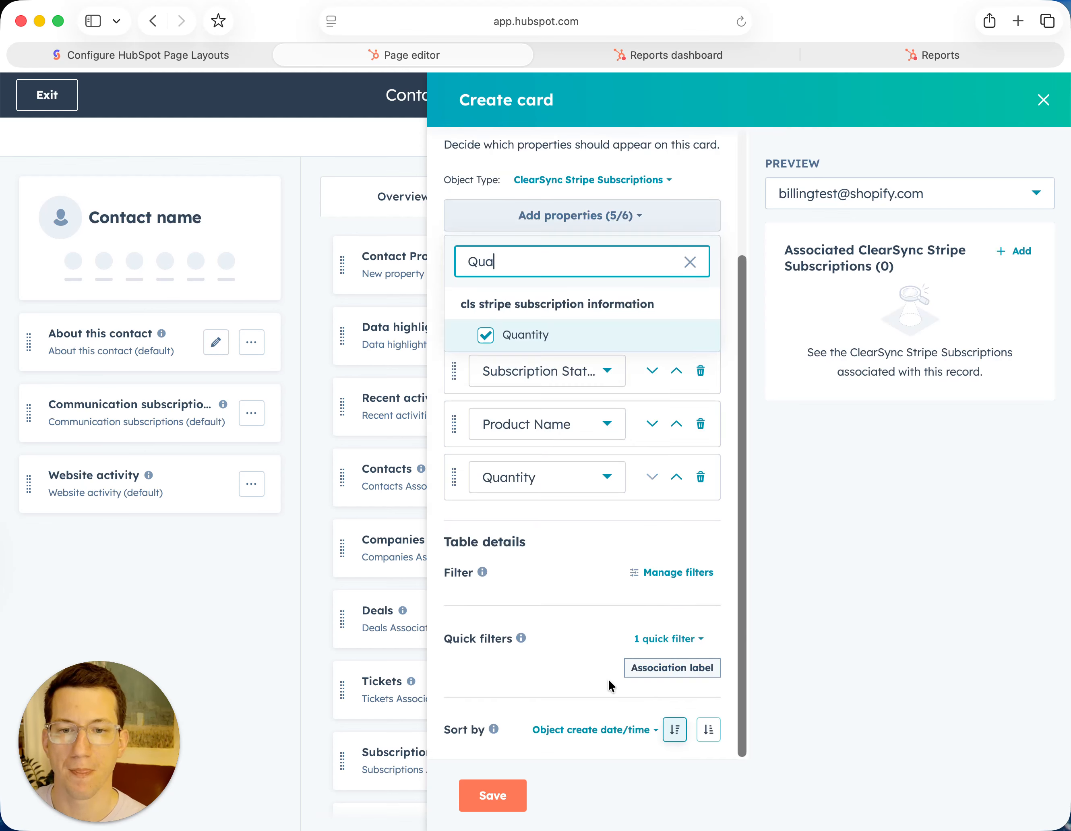
pyautogui.click(622, 728)
pyautogui.scroll(2, 609, 604)
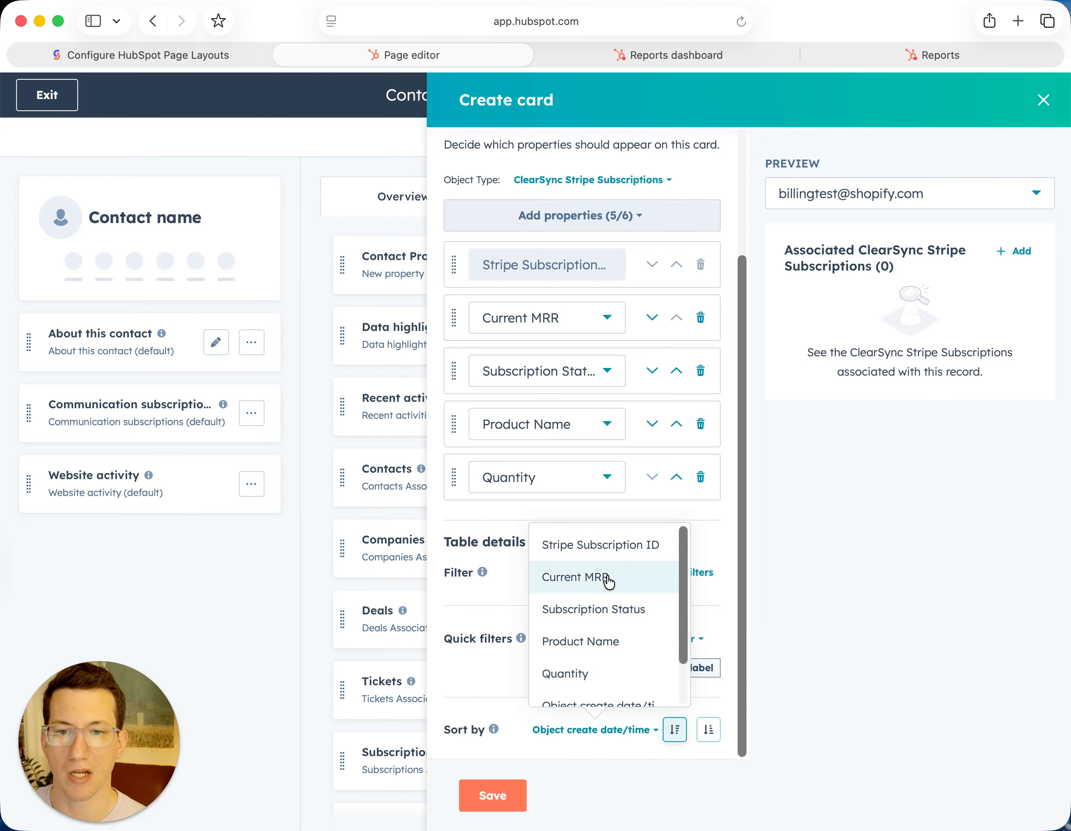
pyautogui.click(609, 581)
pyautogui.click(508, 792)
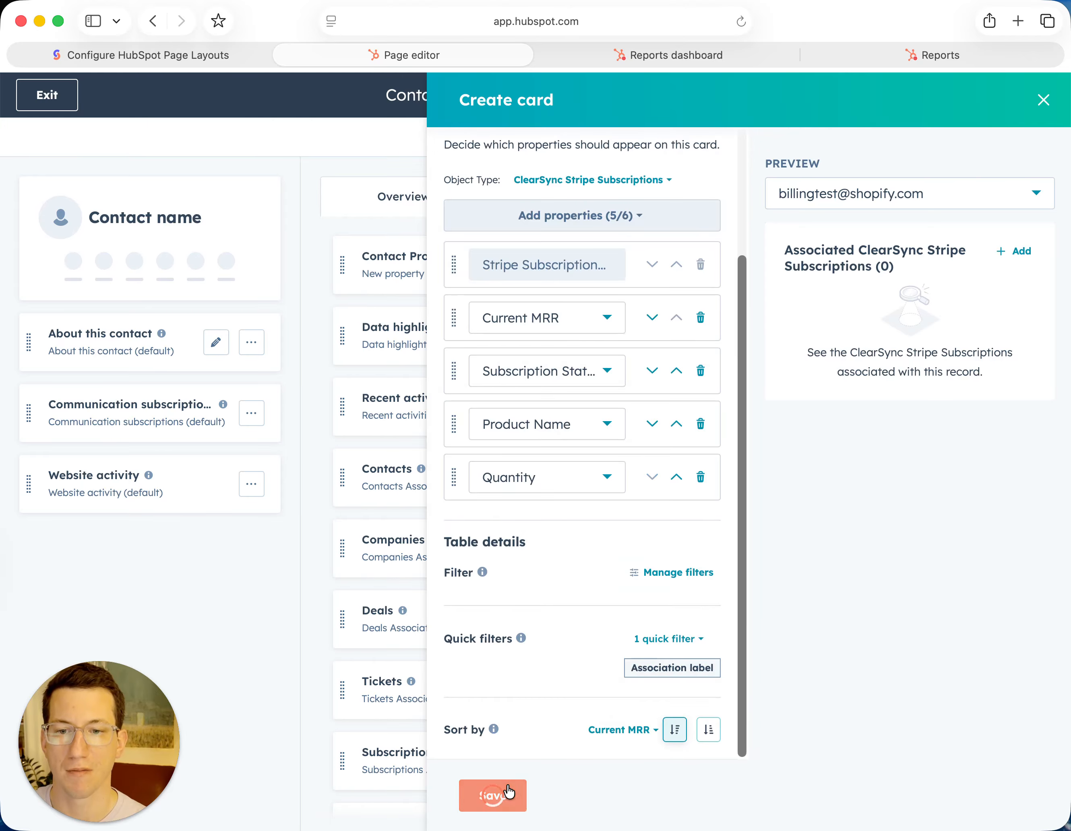
pyautogui.click(1044, 102)
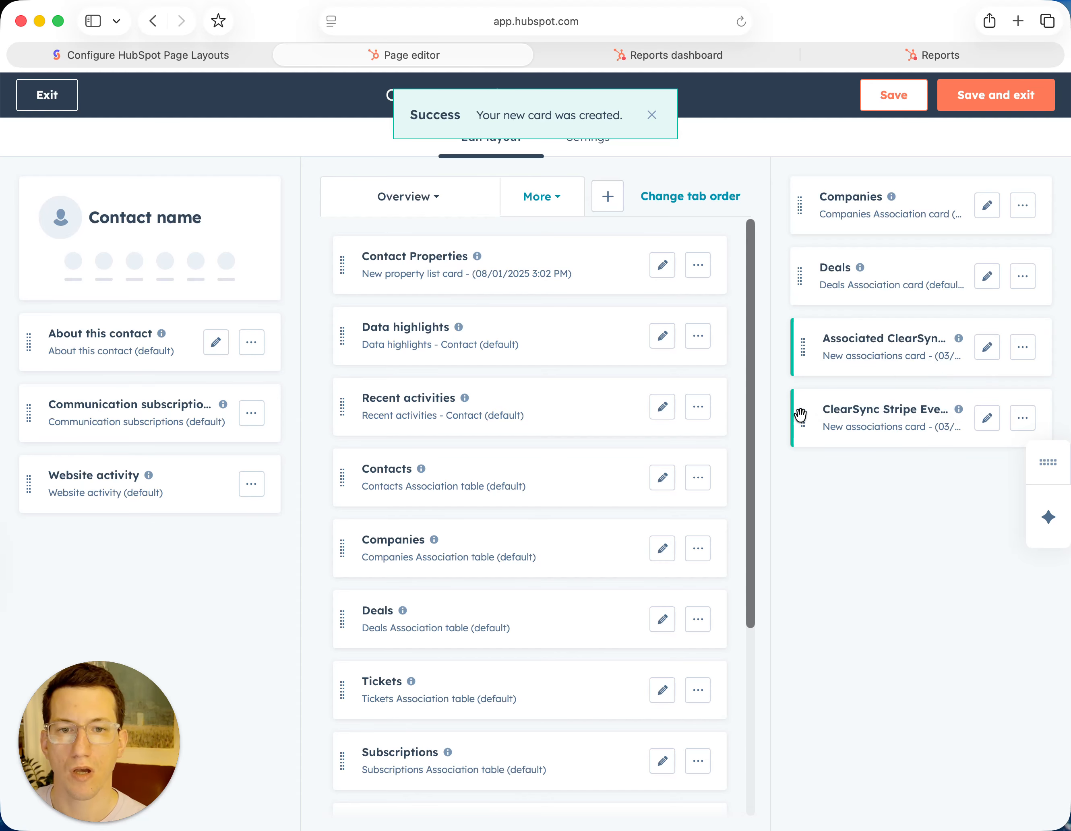
# Retitle the new subscriptions card as "ClearSync Stripe Subscriptions" and save the change.
pyautogui.click(986, 346)
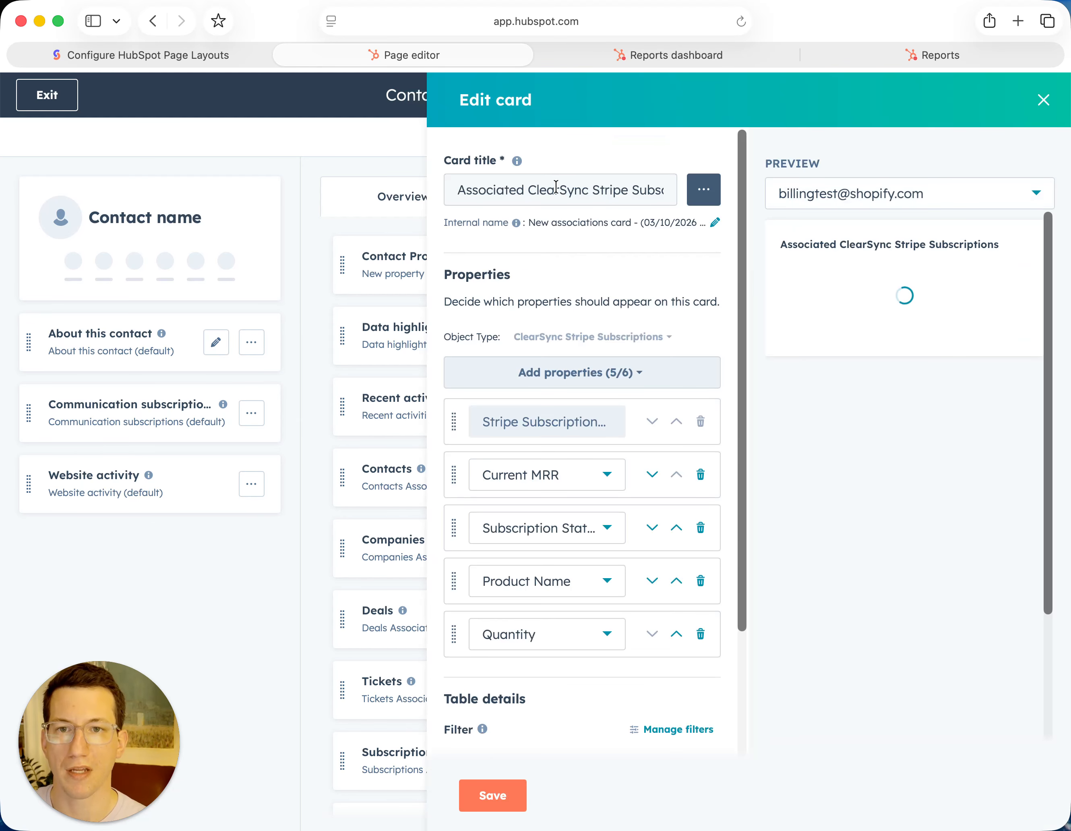
pyautogui.moveTo(531, 190); pyautogui.dragTo(387, 191)
pyautogui.press('BackSpace')
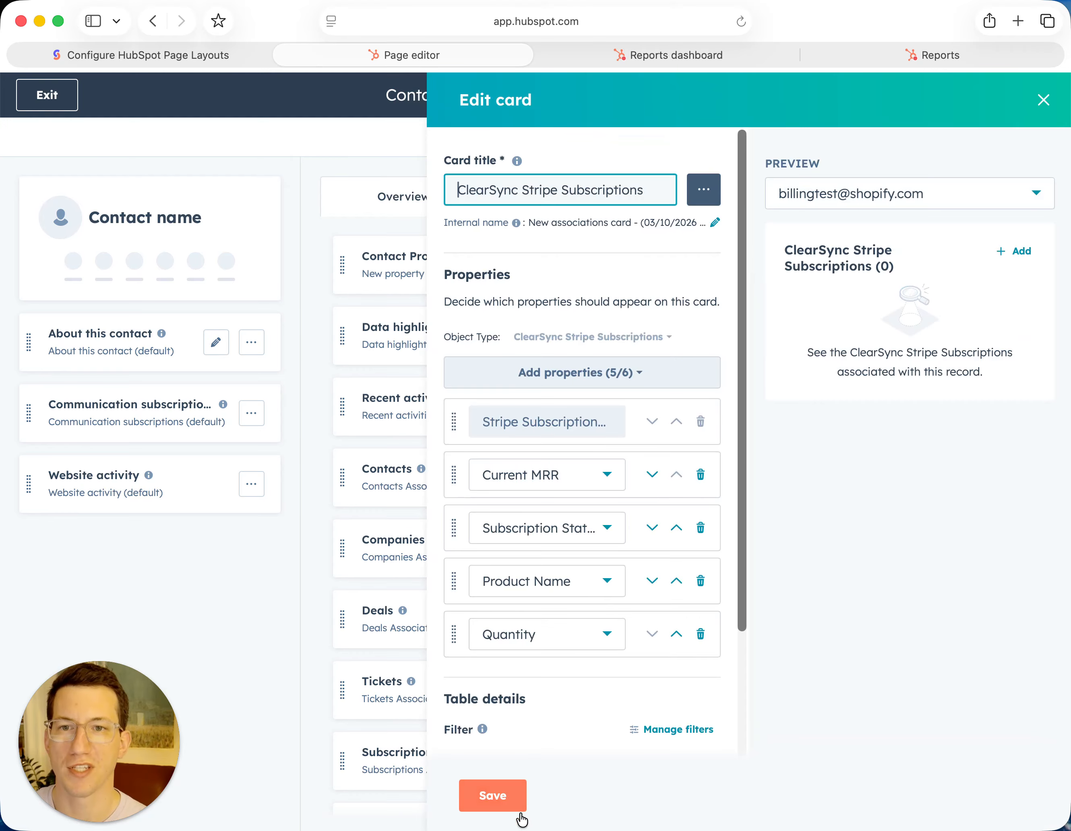
pyautogui.click(515, 797)
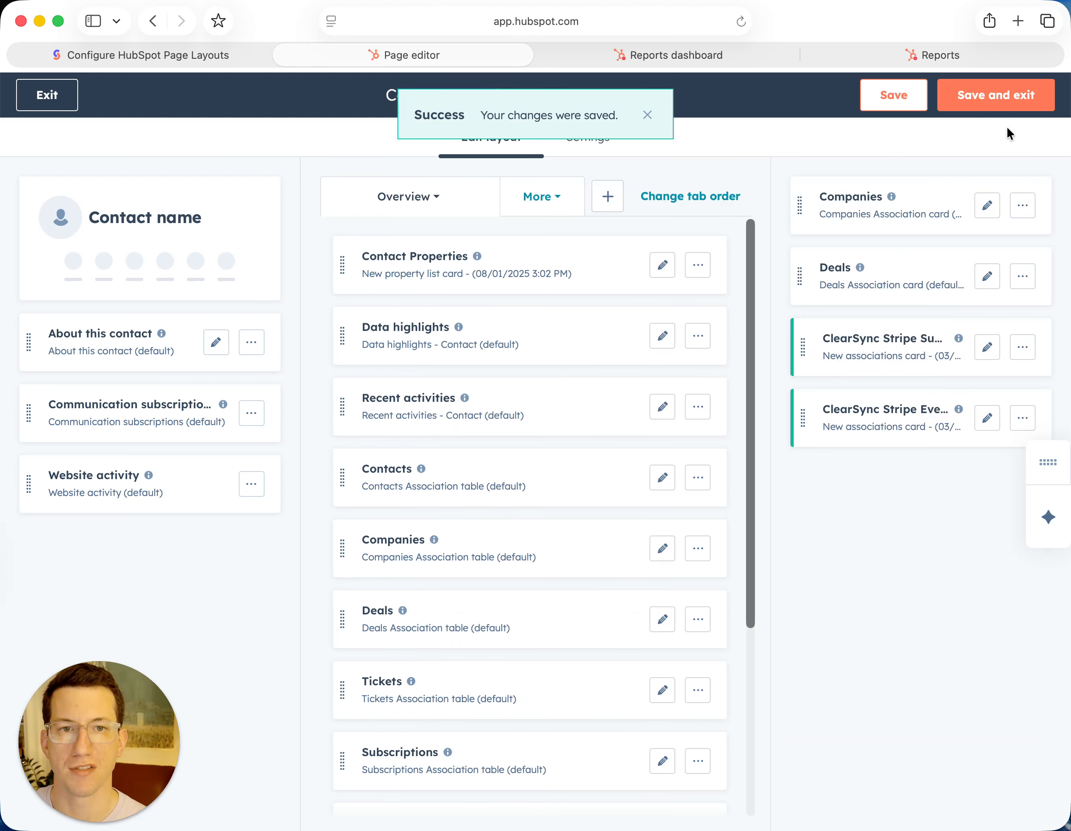
# Save and exit the contact layout, then check the ClearSync Stripe Subscriptions and Events cards on the contact record.
pyautogui.click(997, 95)
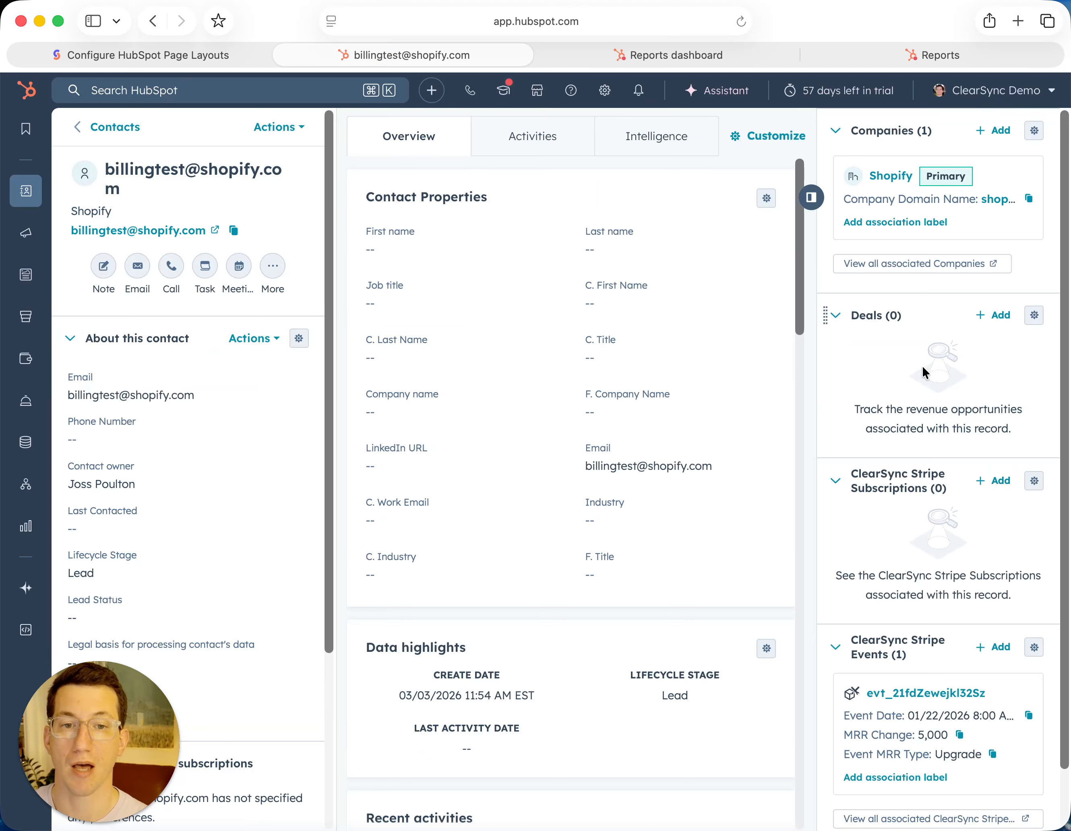
pyautogui.scroll(-2, 922, 365)
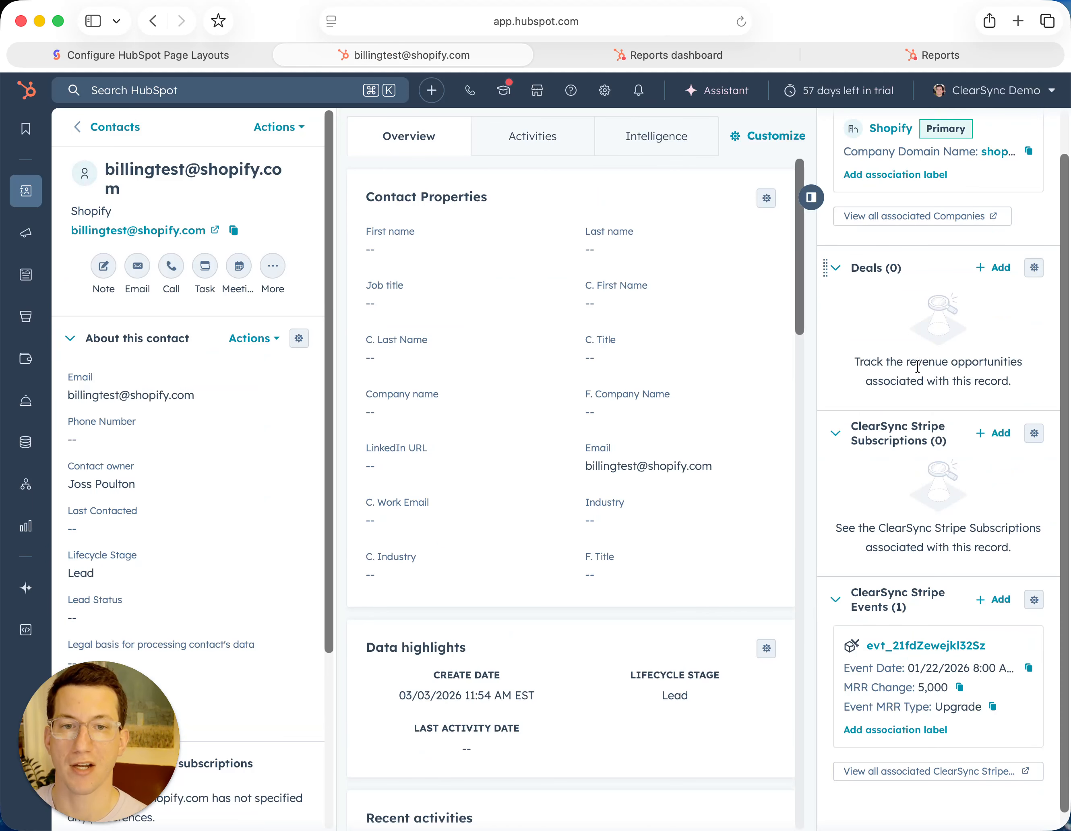
# Back in HubSpot, open the first ClearSync Stripe Events record and its Default view layout for editing.
pyautogui.scroll(-1, 917, 366)
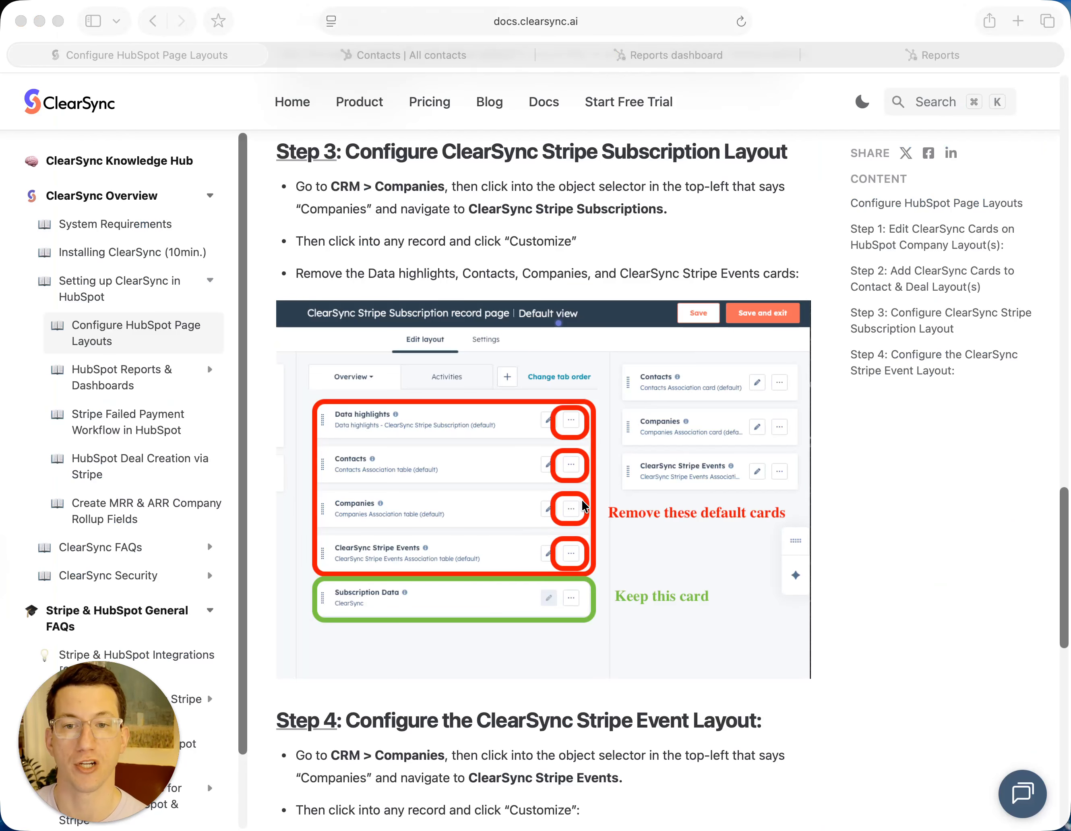
pyautogui.click(388, 58)
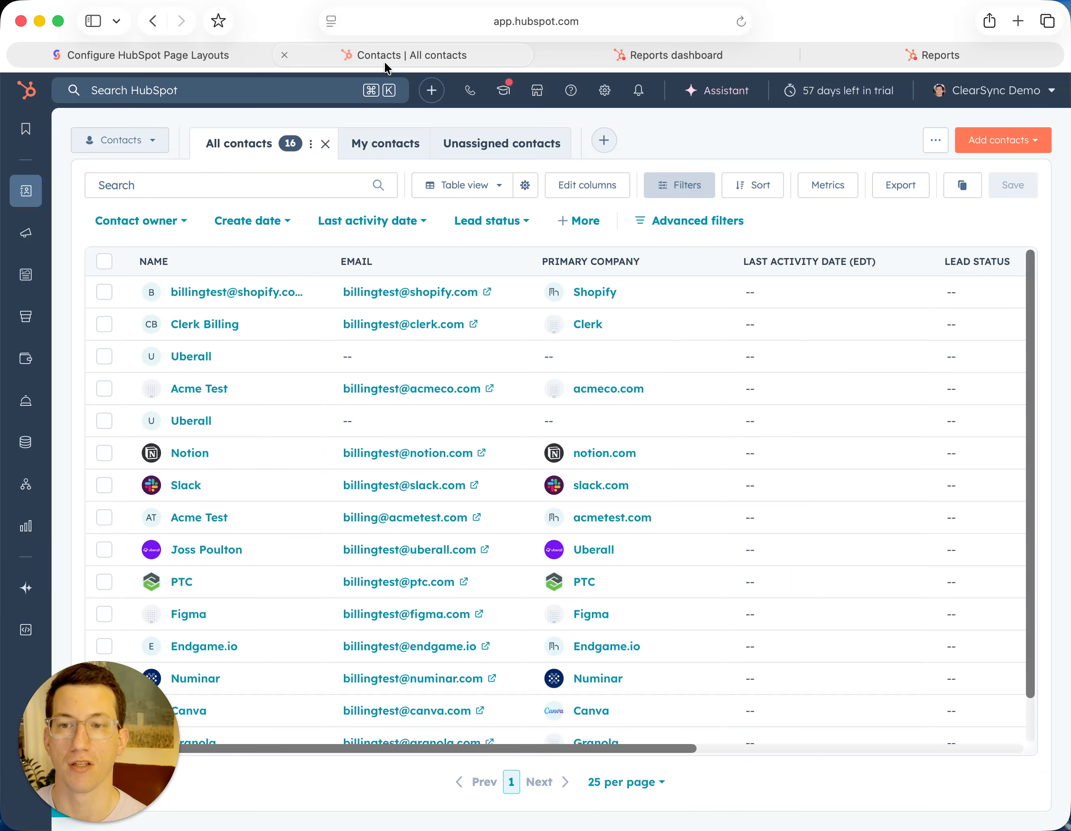
pyautogui.click(130, 142)
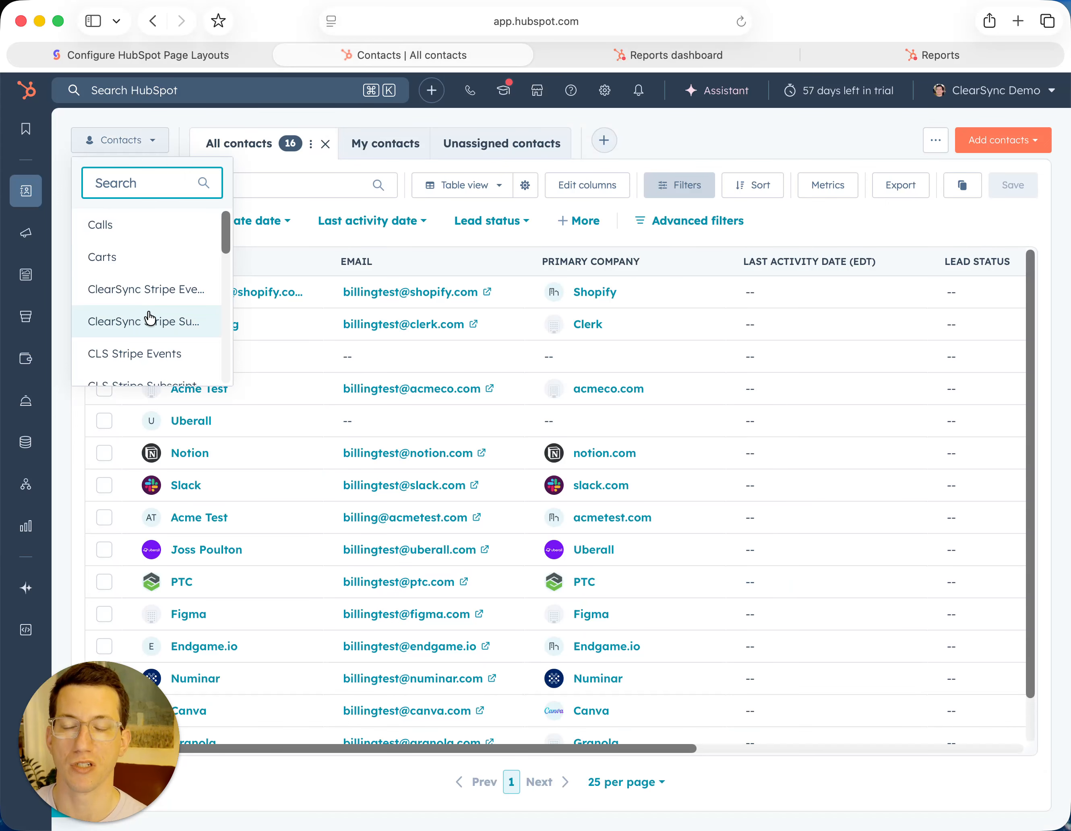
pyautogui.click(147, 299)
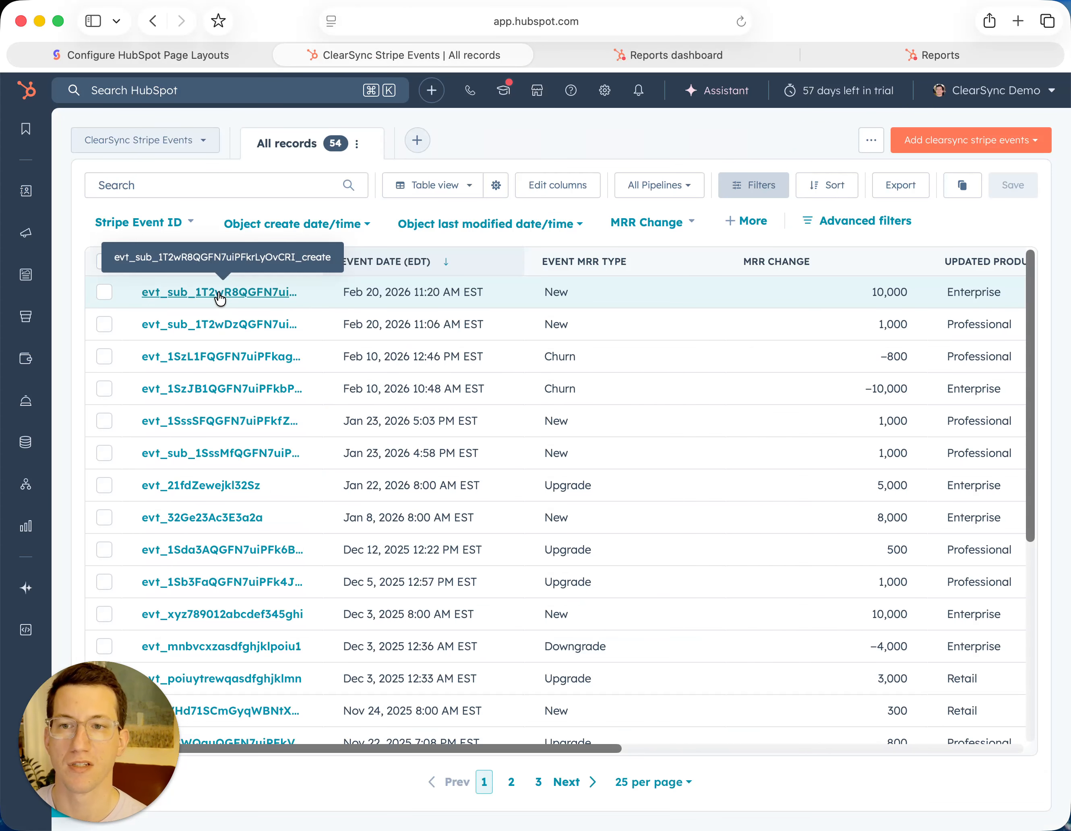
pyautogui.click(219, 292)
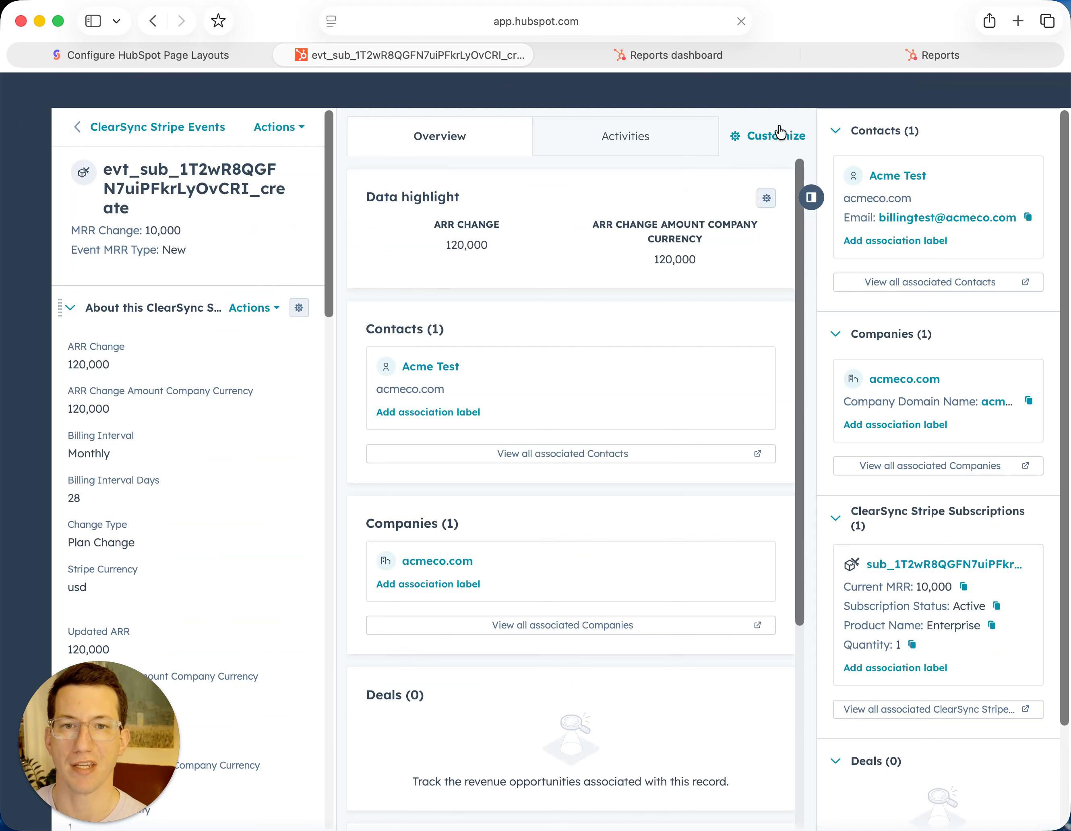
pyautogui.click(781, 135)
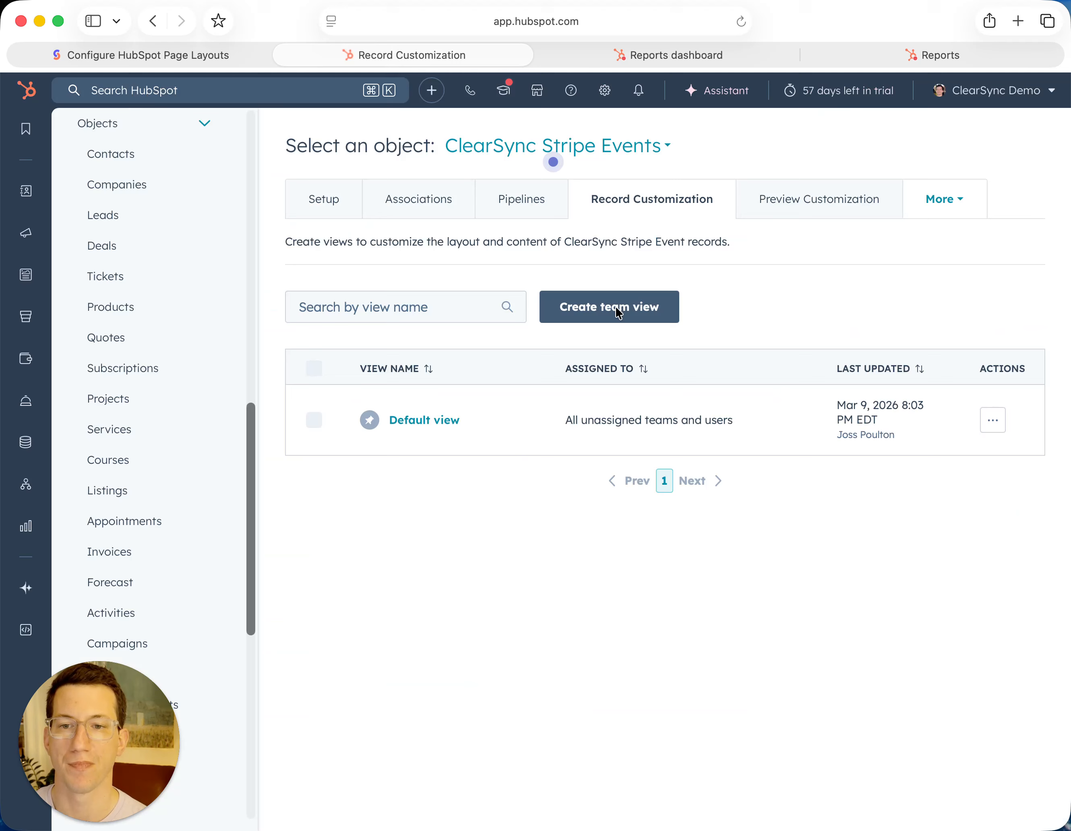
pyautogui.click(443, 418)
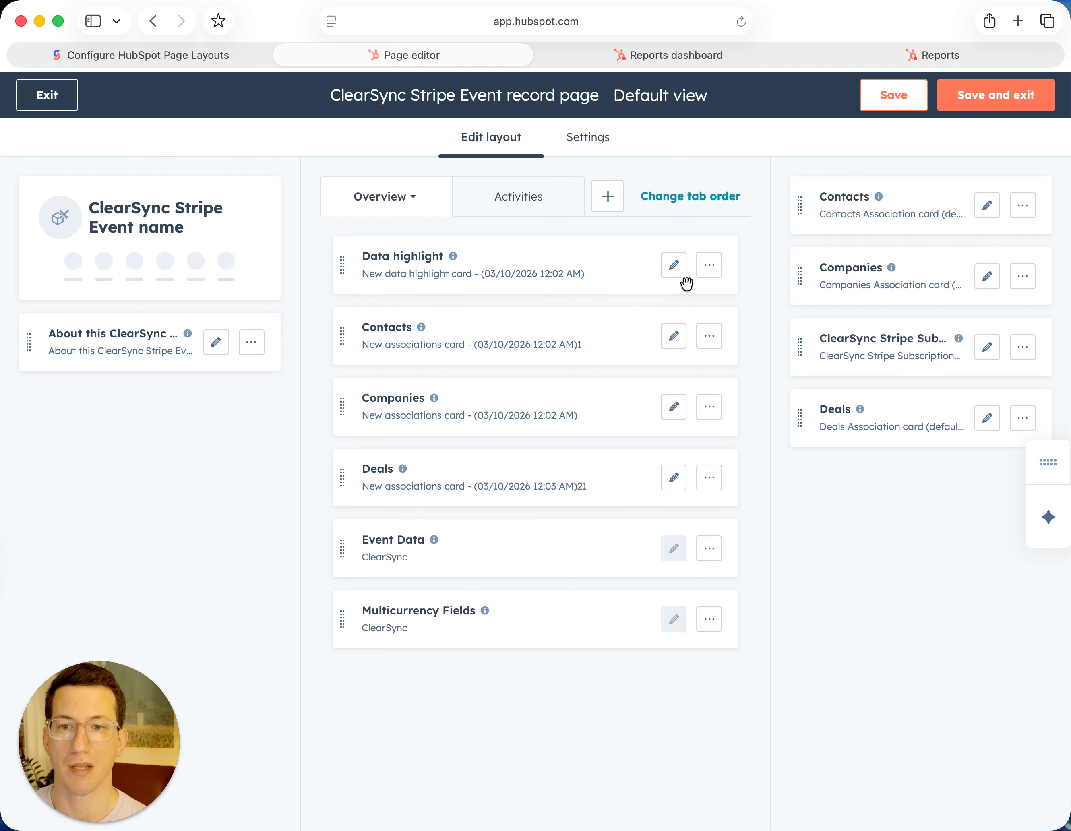
# Remove the Data highlight, Contacts, Companies and Deals cards from the event record's Overview, keeping the ClearSync cards, and save and exit the layout.
pyautogui.click(709, 265)
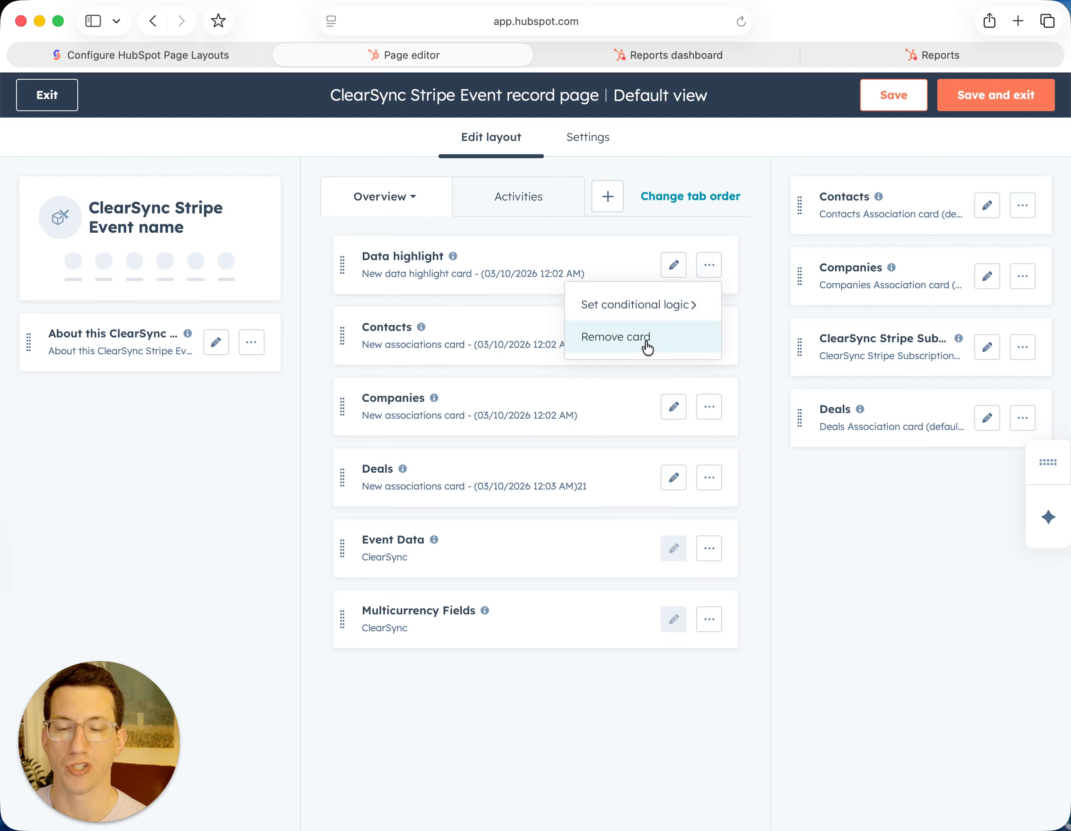
pyautogui.click(647, 348)
pyautogui.click(710, 270)
pyautogui.click(688, 333)
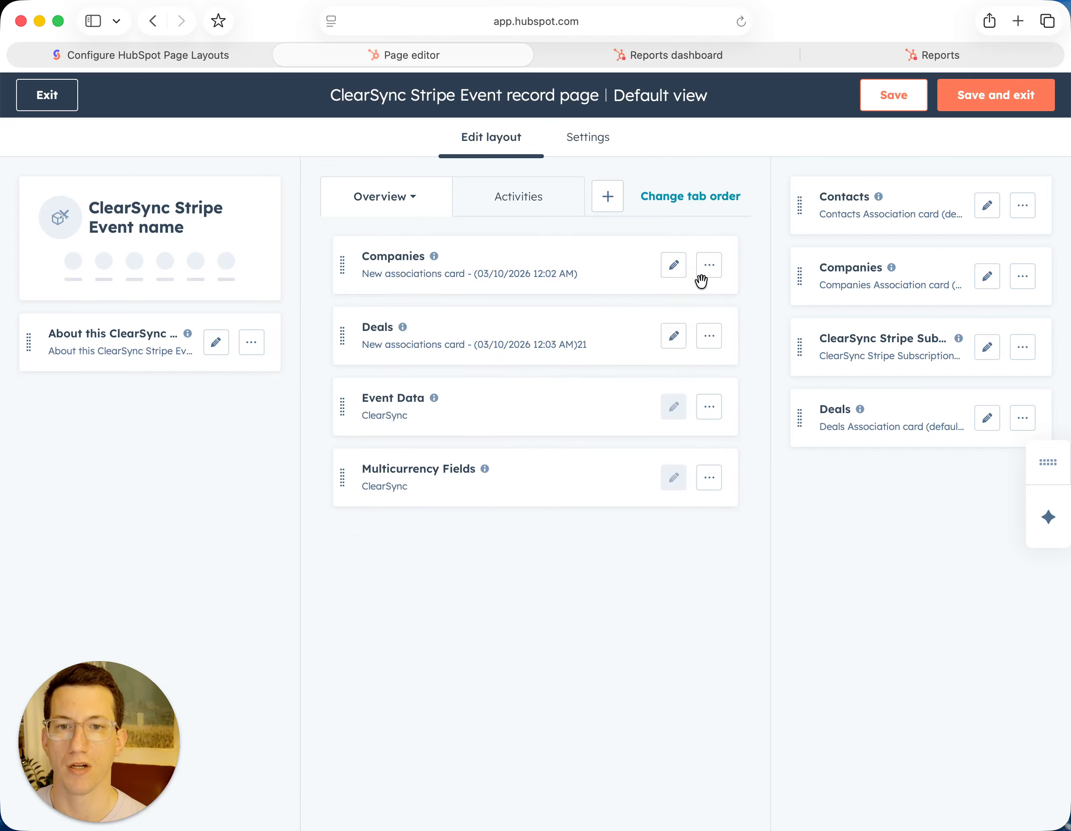
pyautogui.click(708, 266)
pyautogui.click(681, 337)
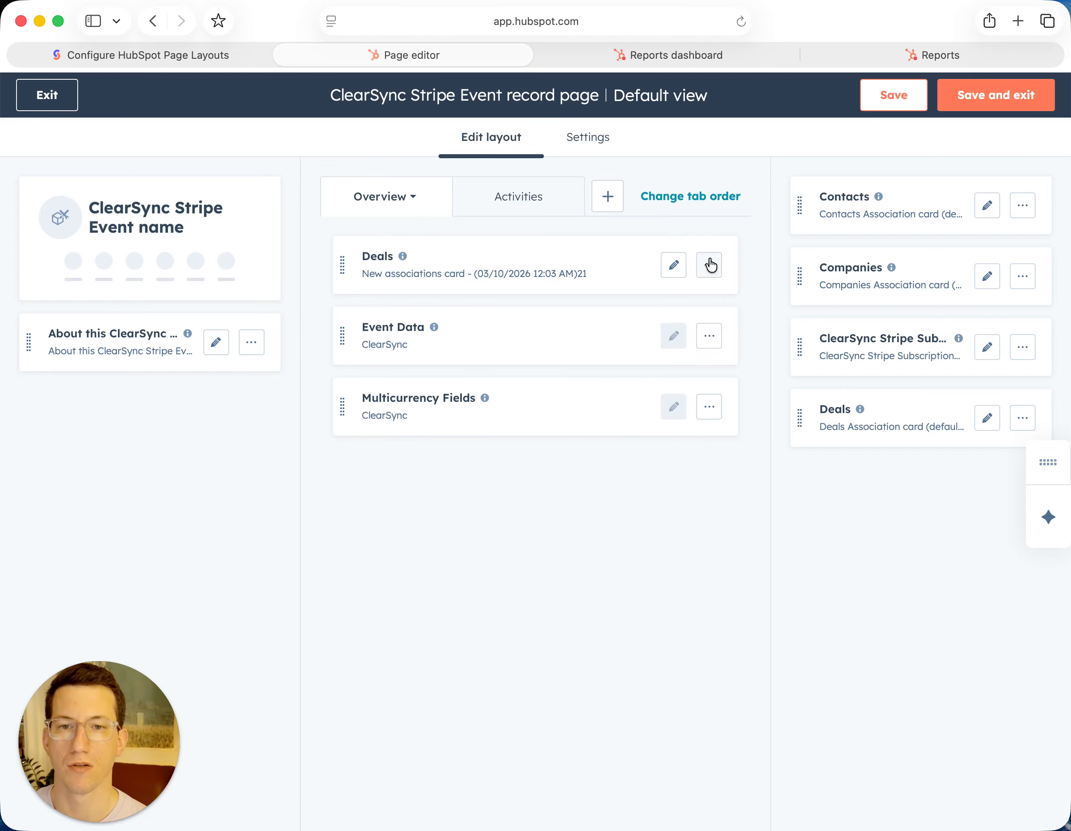
pyautogui.click(710, 266)
pyautogui.click(664, 348)
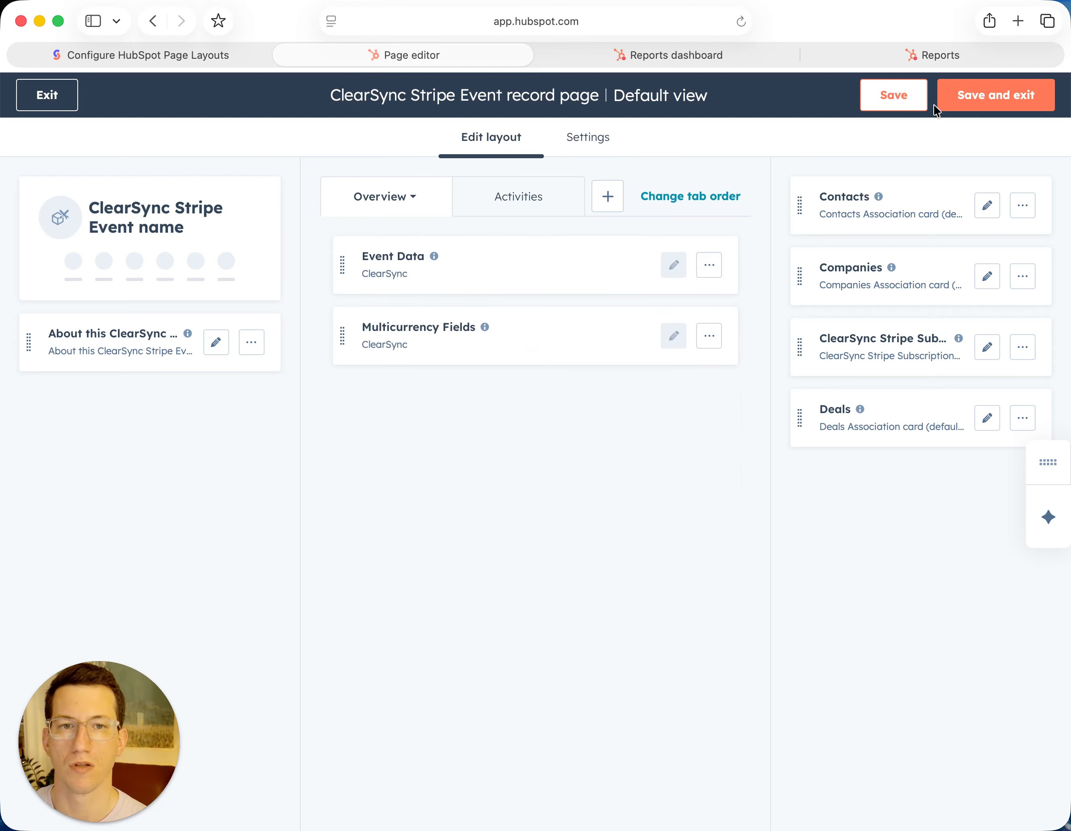
pyautogui.click(968, 93)
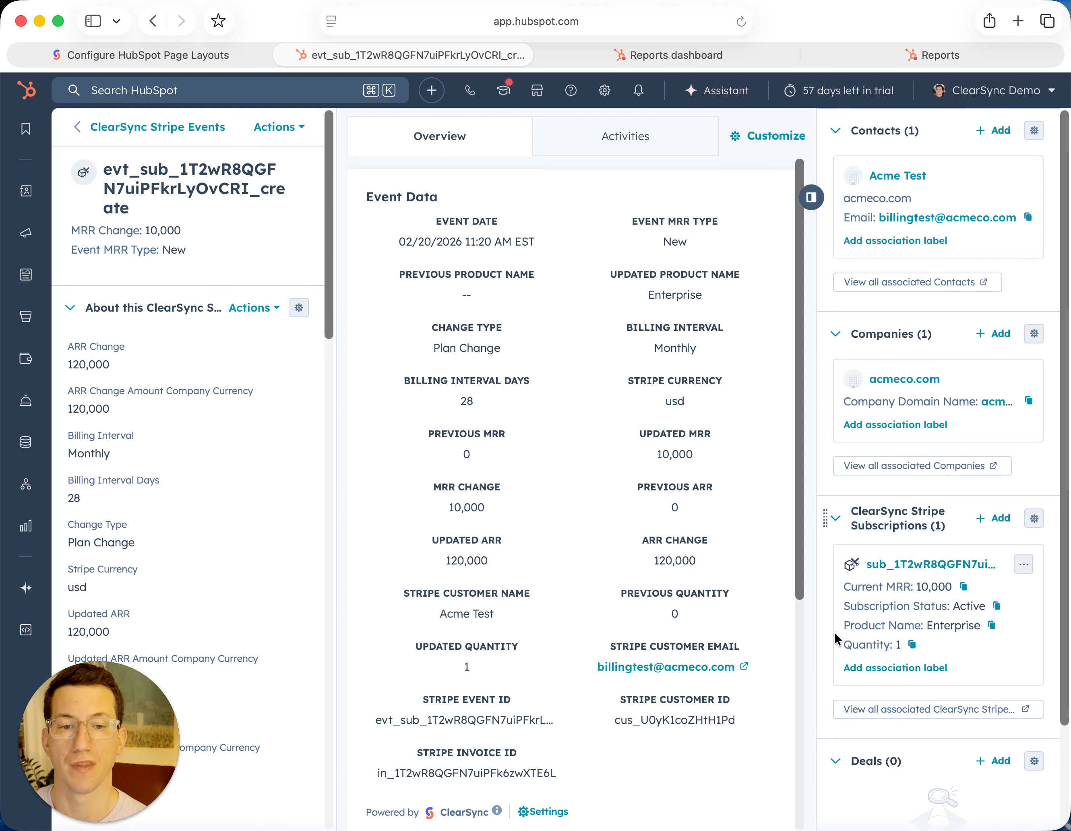
# Open the subscription associated with this event and its Default view layout for editing.
pyautogui.click(926, 564)
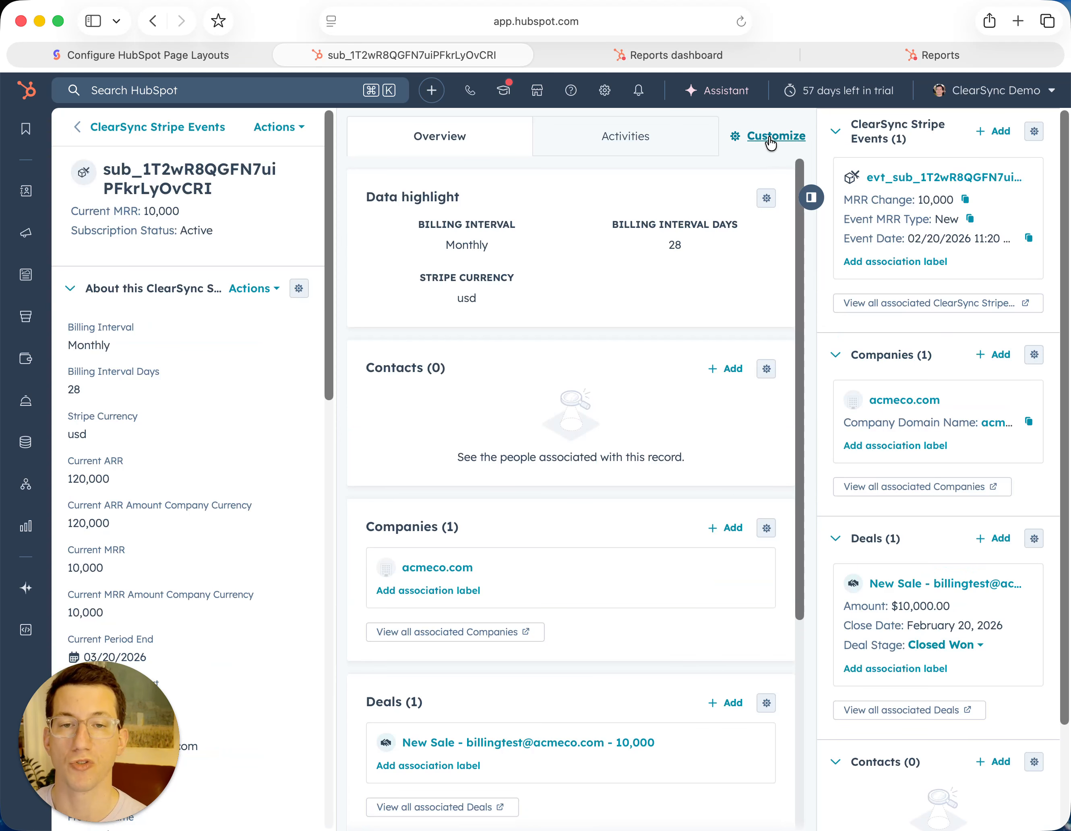
pyautogui.click(771, 141)
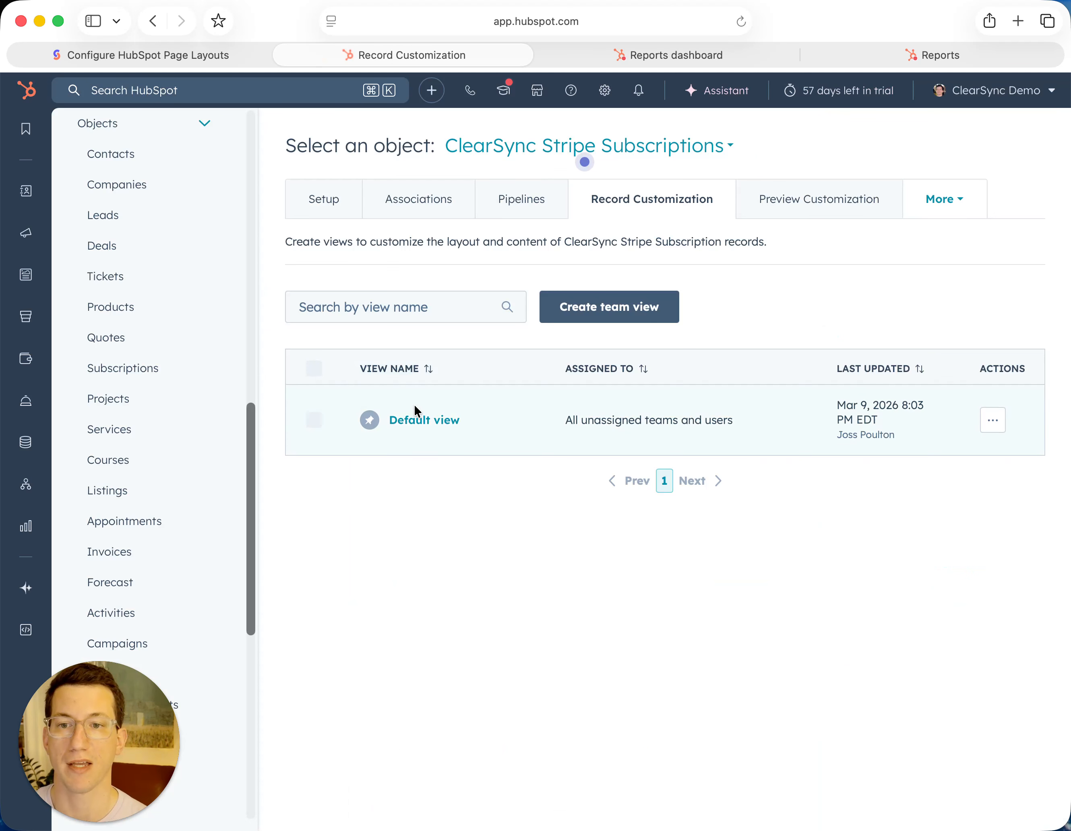
pyautogui.click(406, 419)
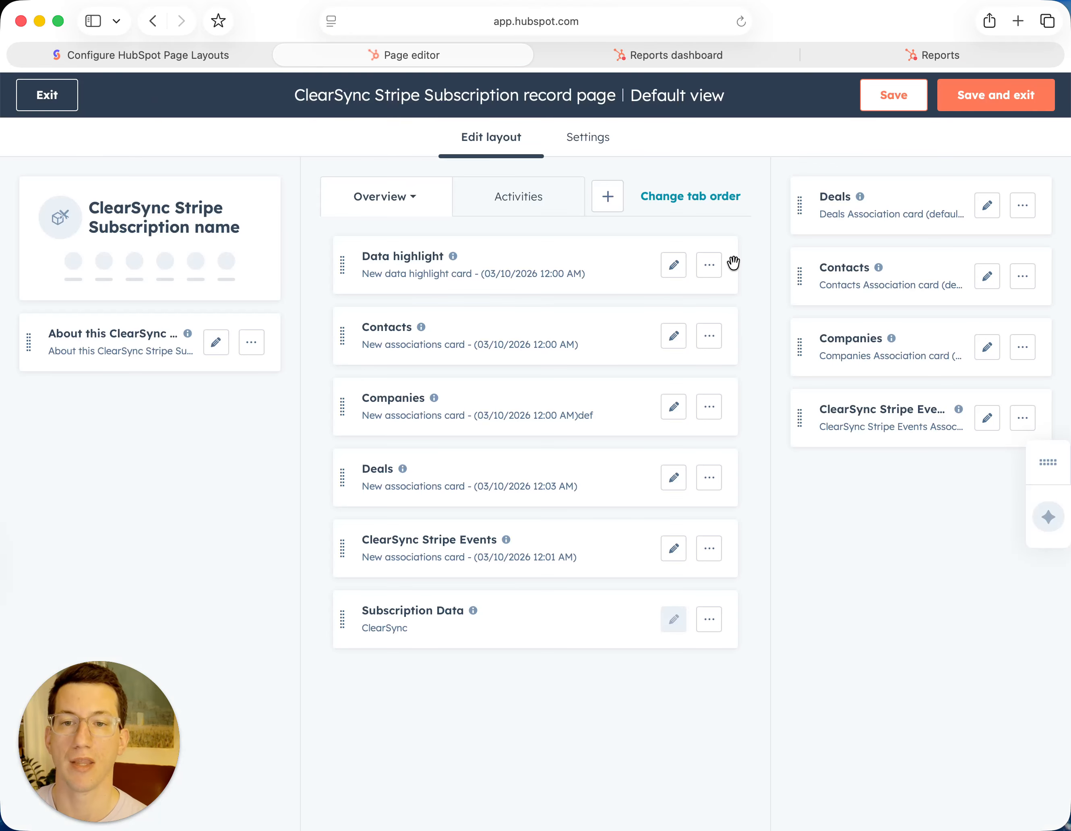
# Remove the Data highlight, Contacts, Companies, Deals and ClearSync Stripe Events cards from the subscription record's Overview, and save and exit the layout.
pyautogui.click(719, 270)
pyautogui.click(688, 341)
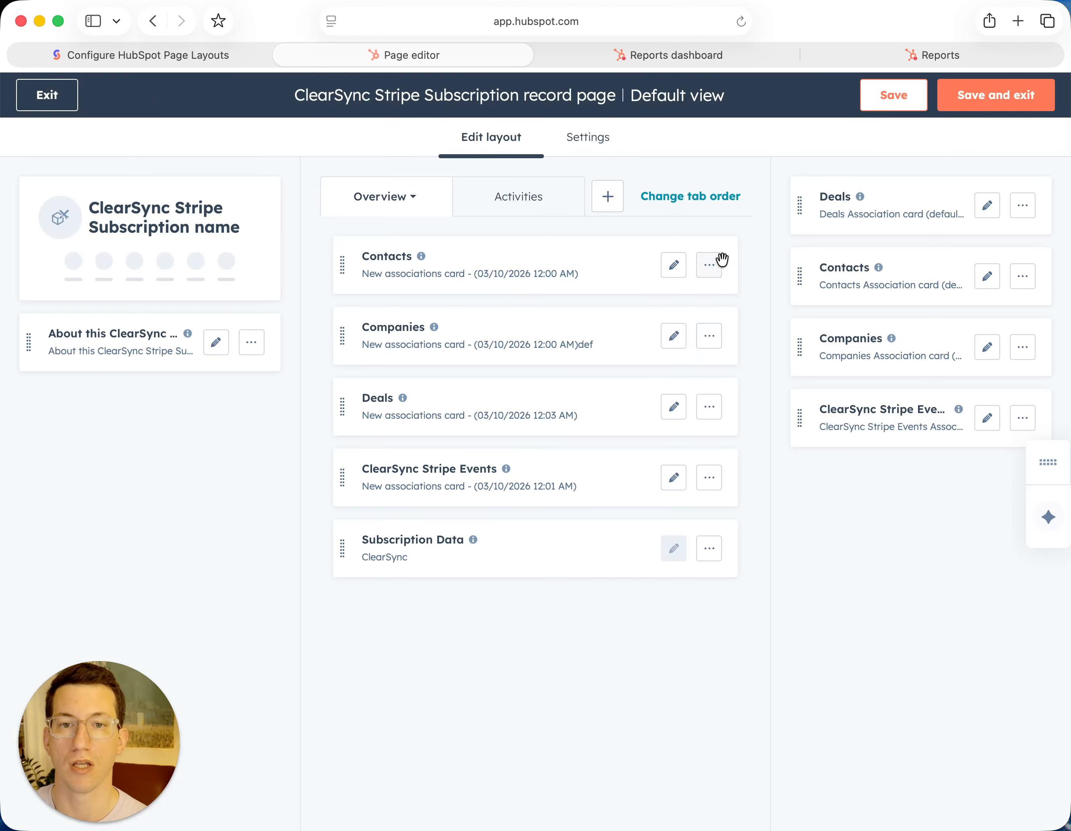
pyautogui.click(718, 267)
pyautogui.click(690, 336)
pyautogui.click(718, 265)
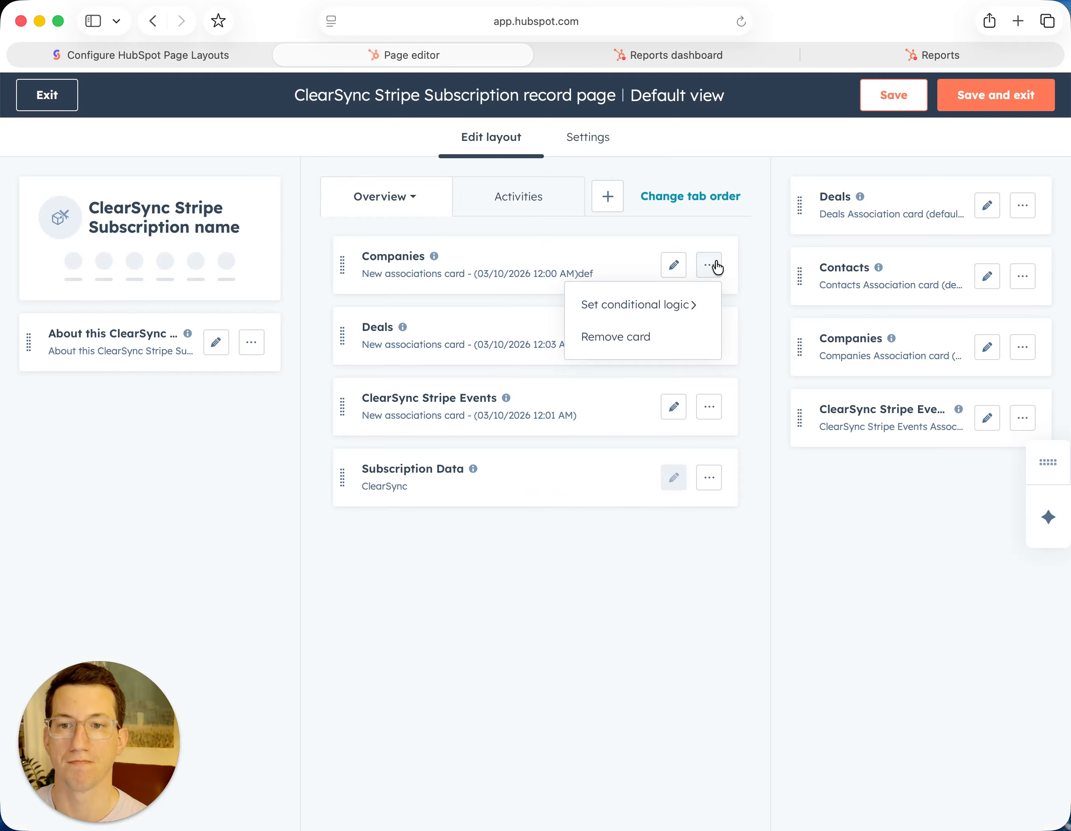
pyautogui.click(687, 340)
pyautogui.click(709, 264)
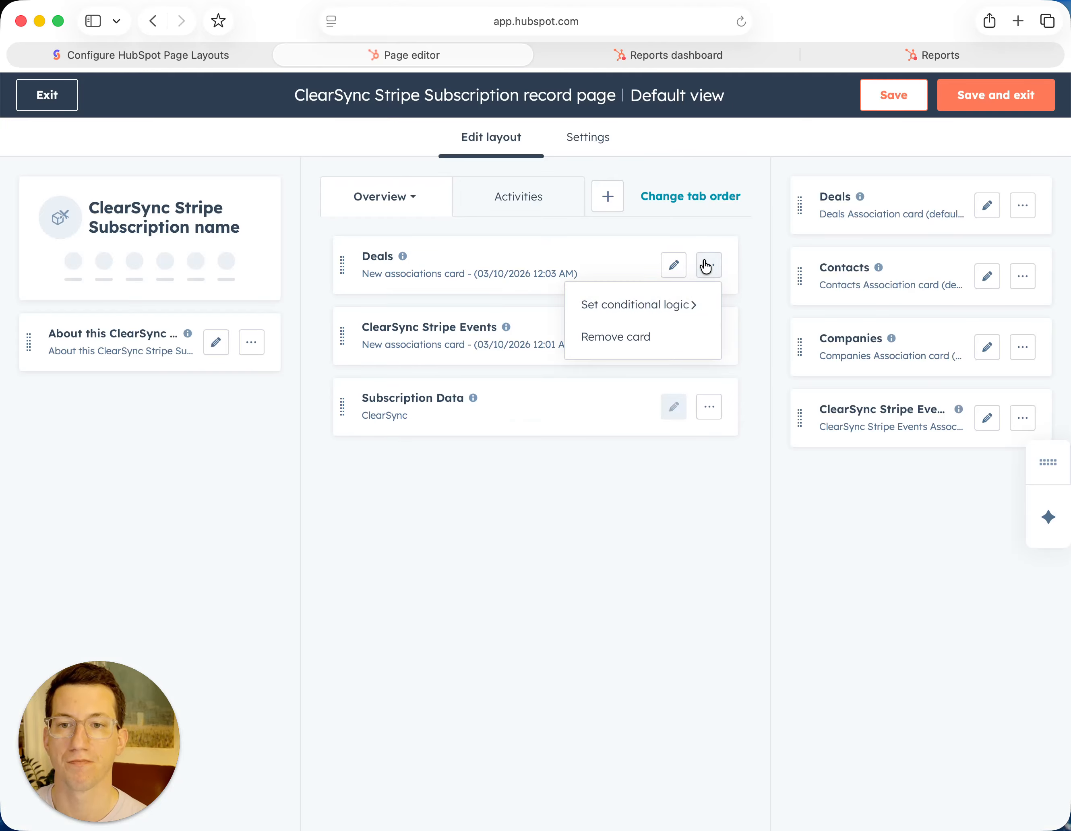
pyautogui.click(684, 336)
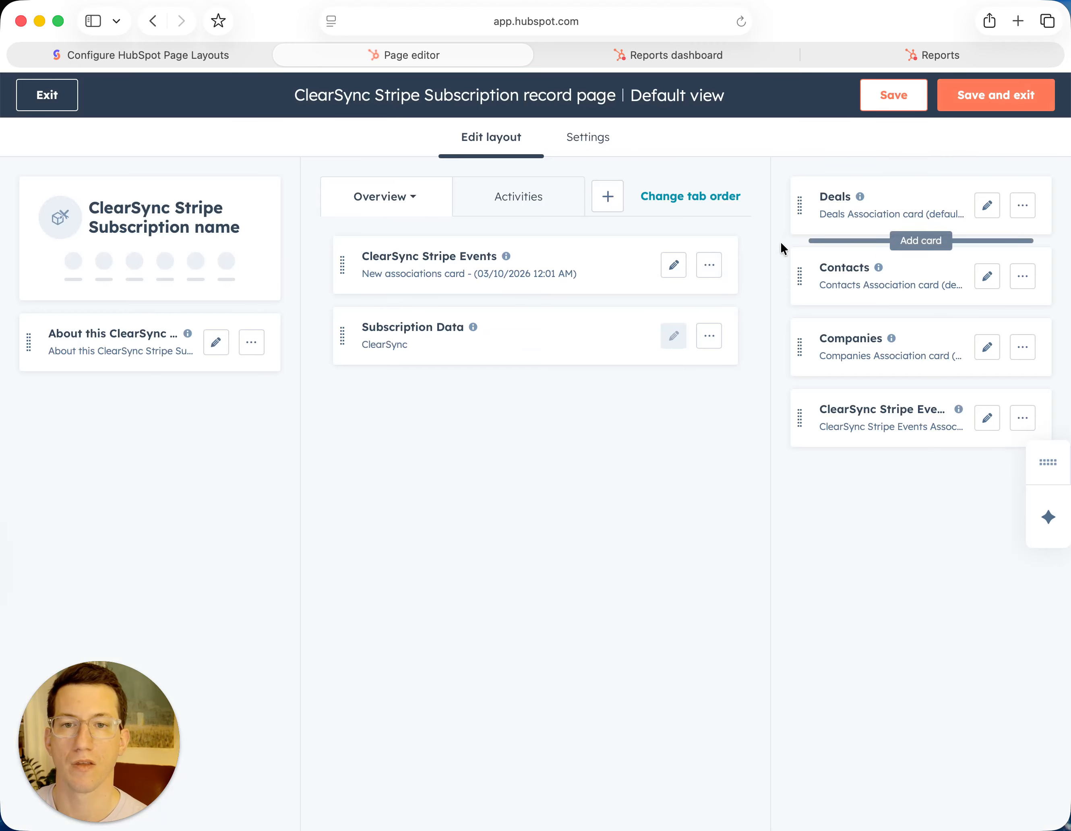
pyautogui.click(718, 266)
pyautogui.click(688, 340)
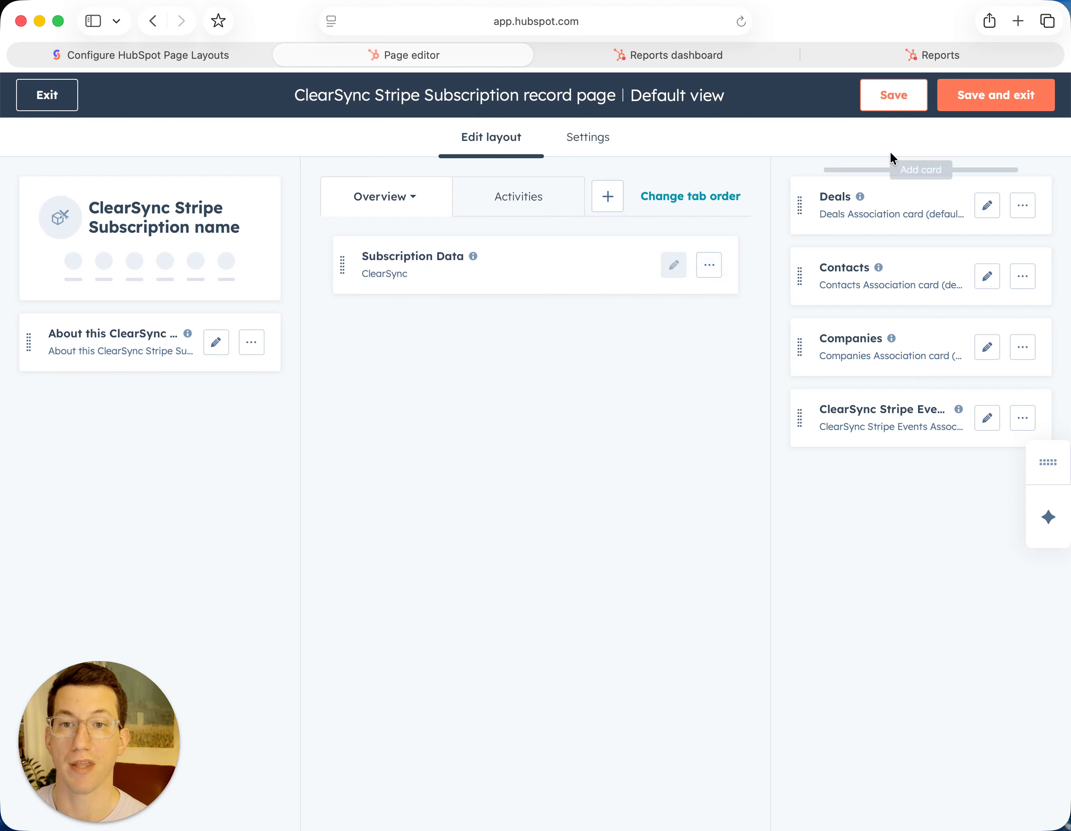
pyautogui.click(1002, 97)
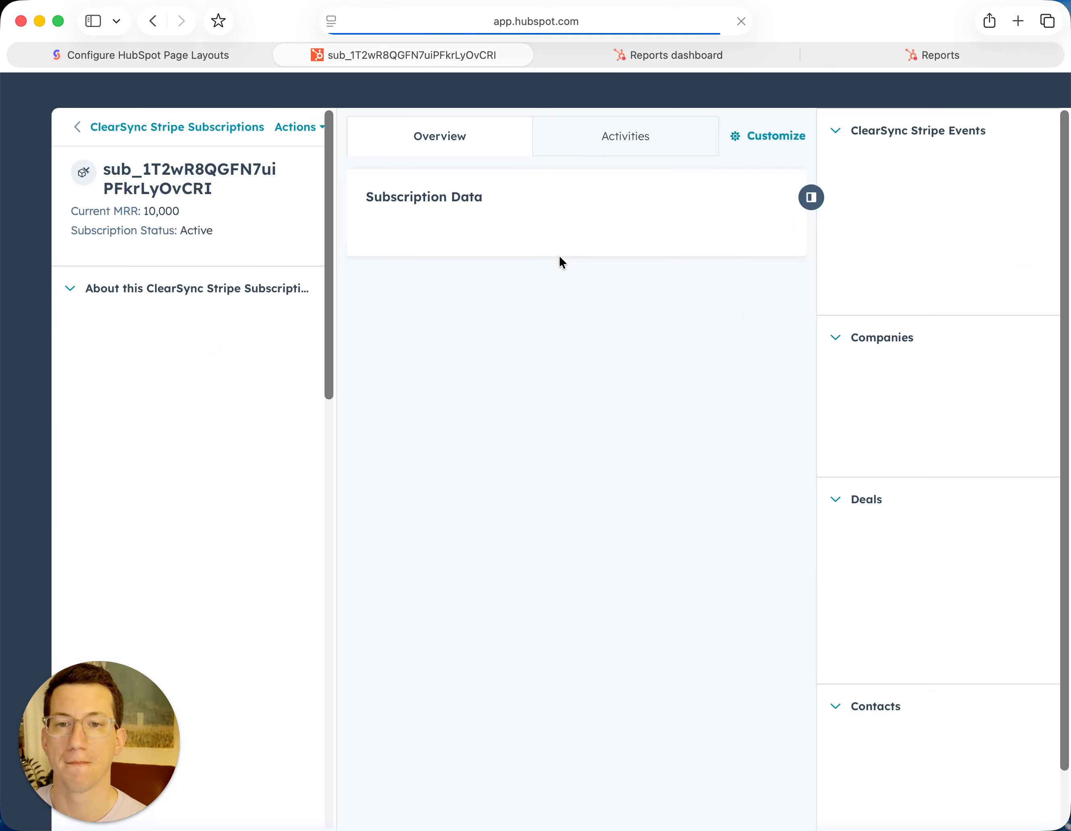